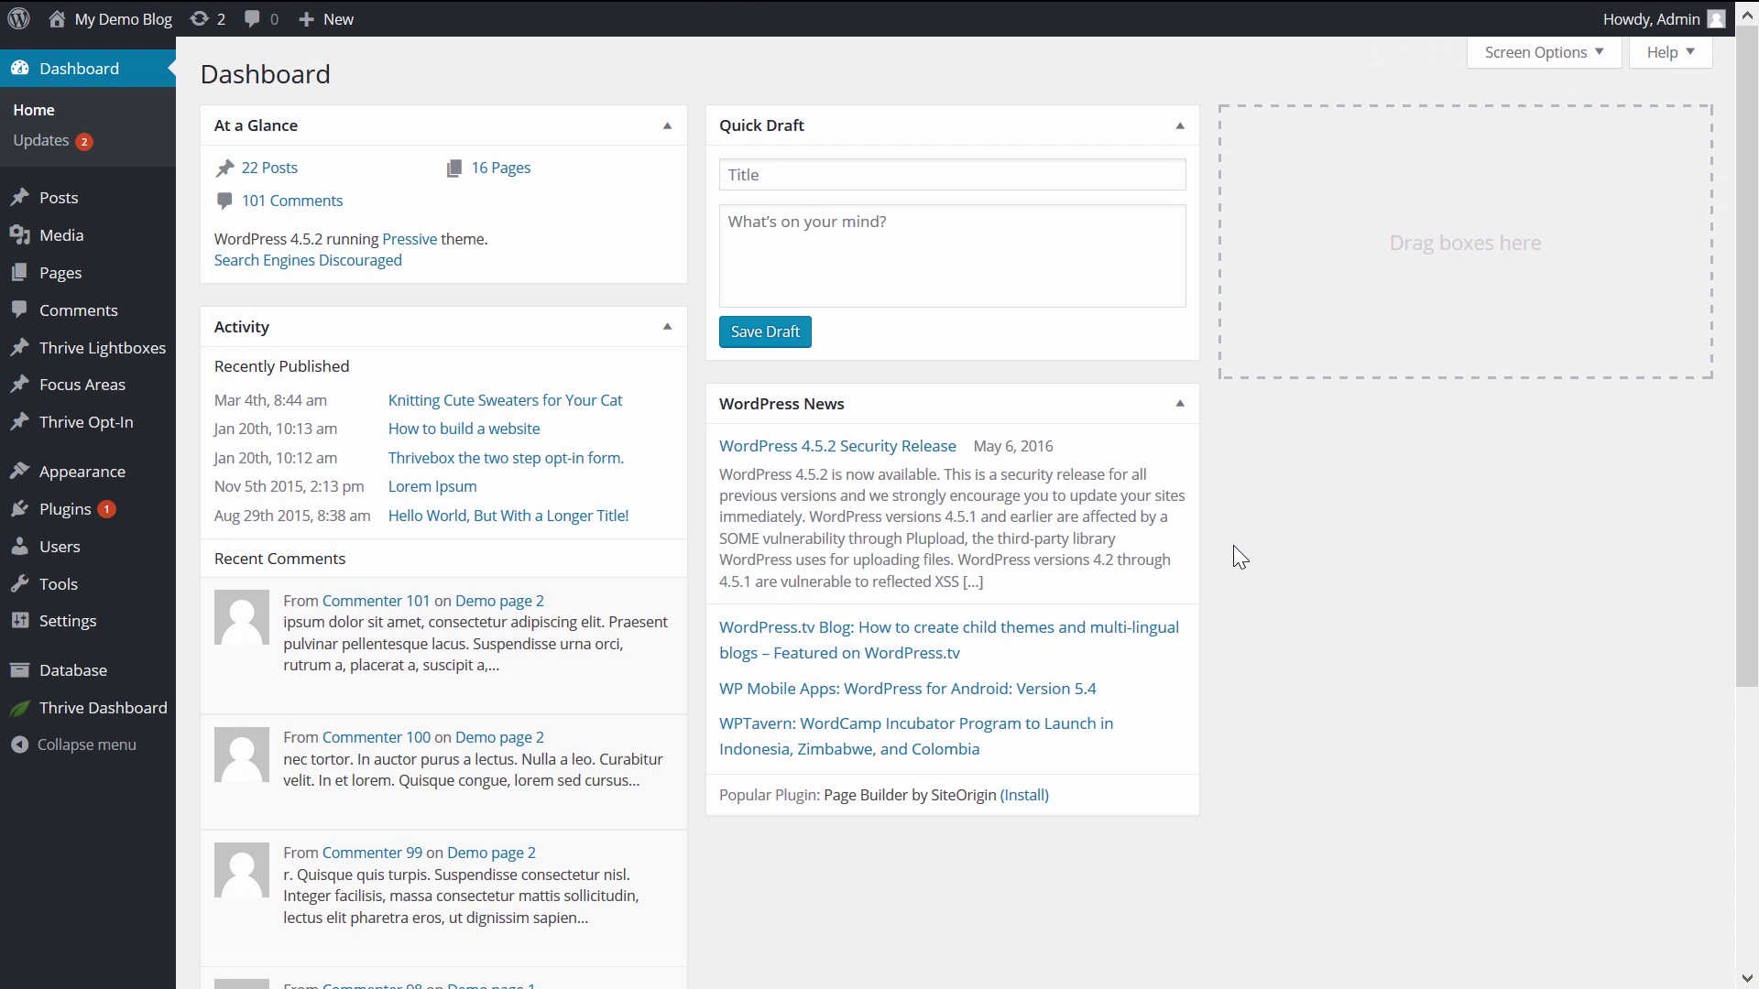
From the Thrive Dashboard, open Manage Connections on the API Connections card
{"action": "mouse_move", "coordinate": [87, 714]}
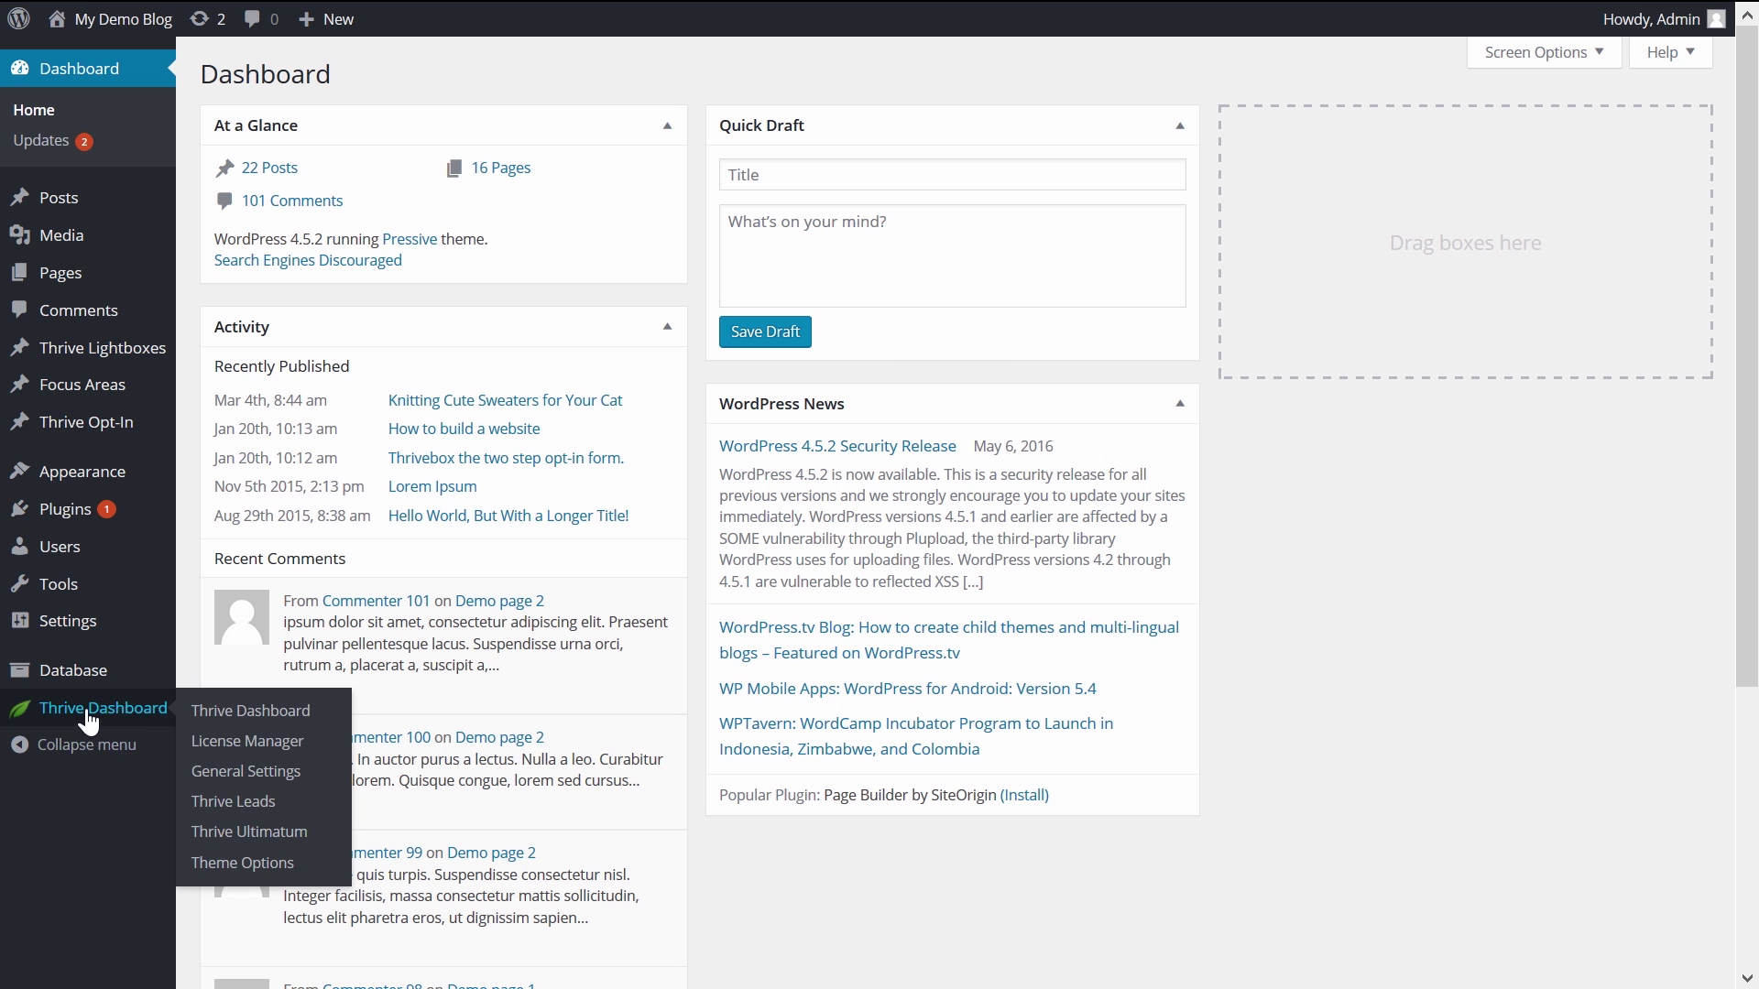
{"action": "left_click", "coordinate": [240, 713]}
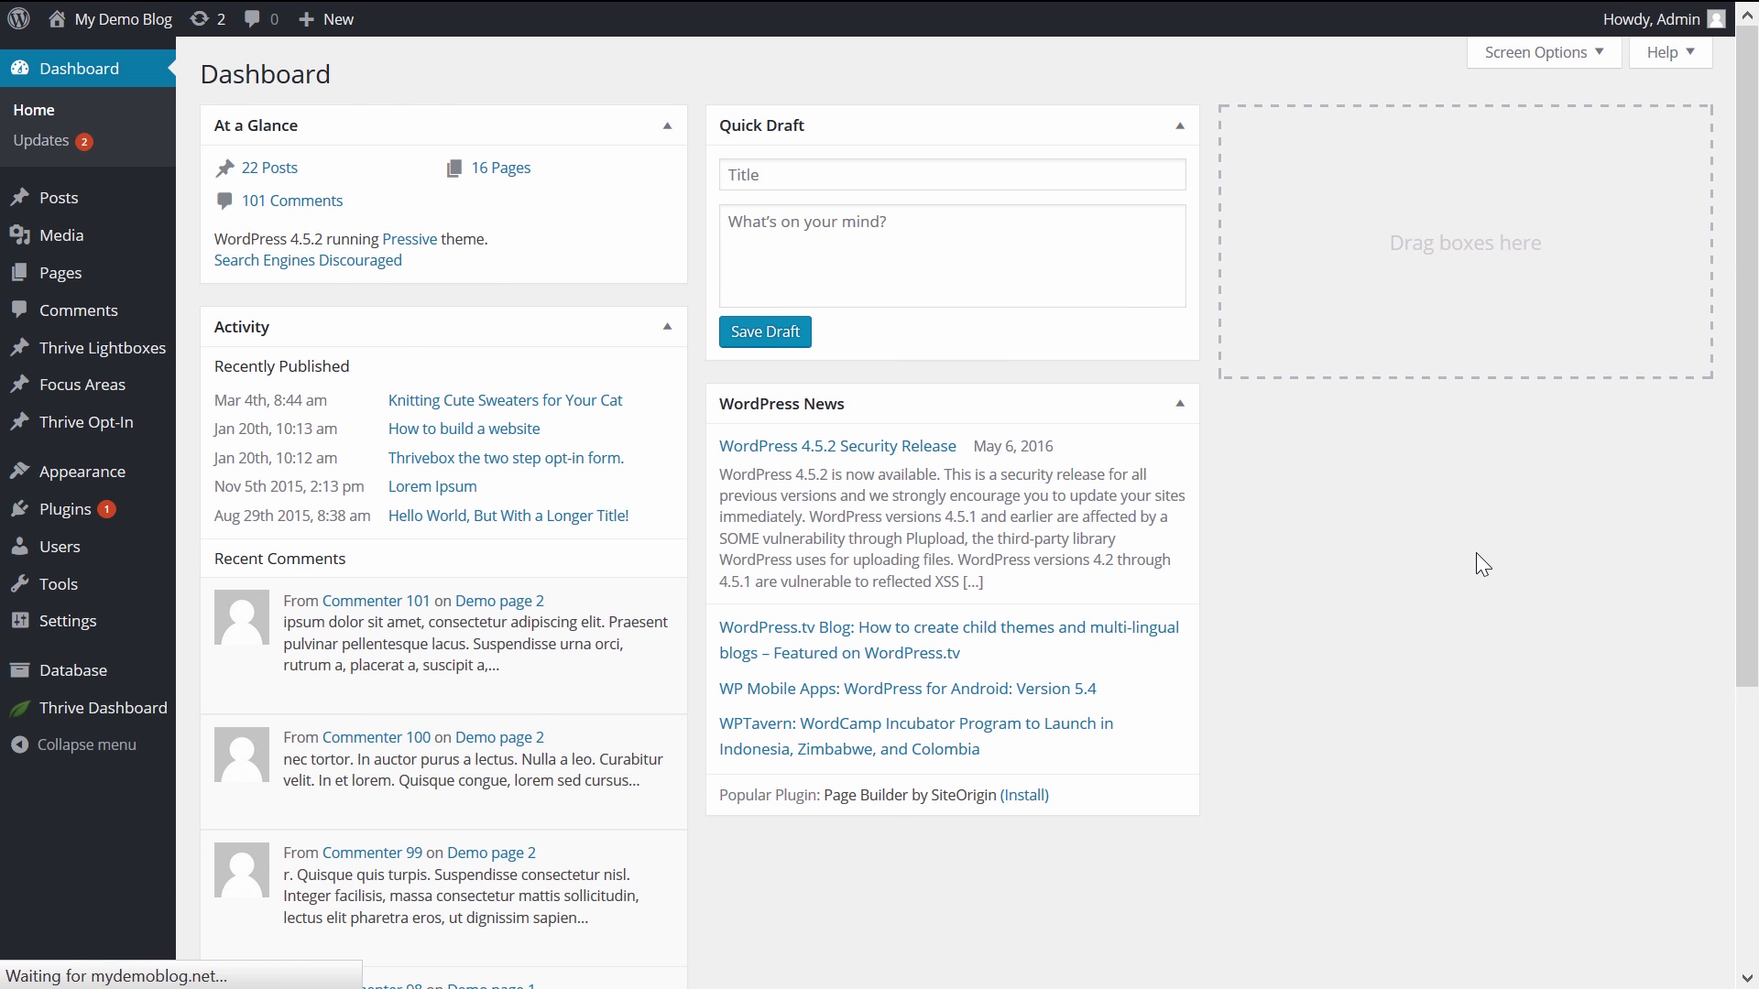
{"action": "scroll", "coordinate": [788, 744], "scroll_direction": "down", "scroll_amount": 2}
{"action": "scroll", "coordinate": [788, 744], "scroll_direction": "down", "scroll_amount": 5}
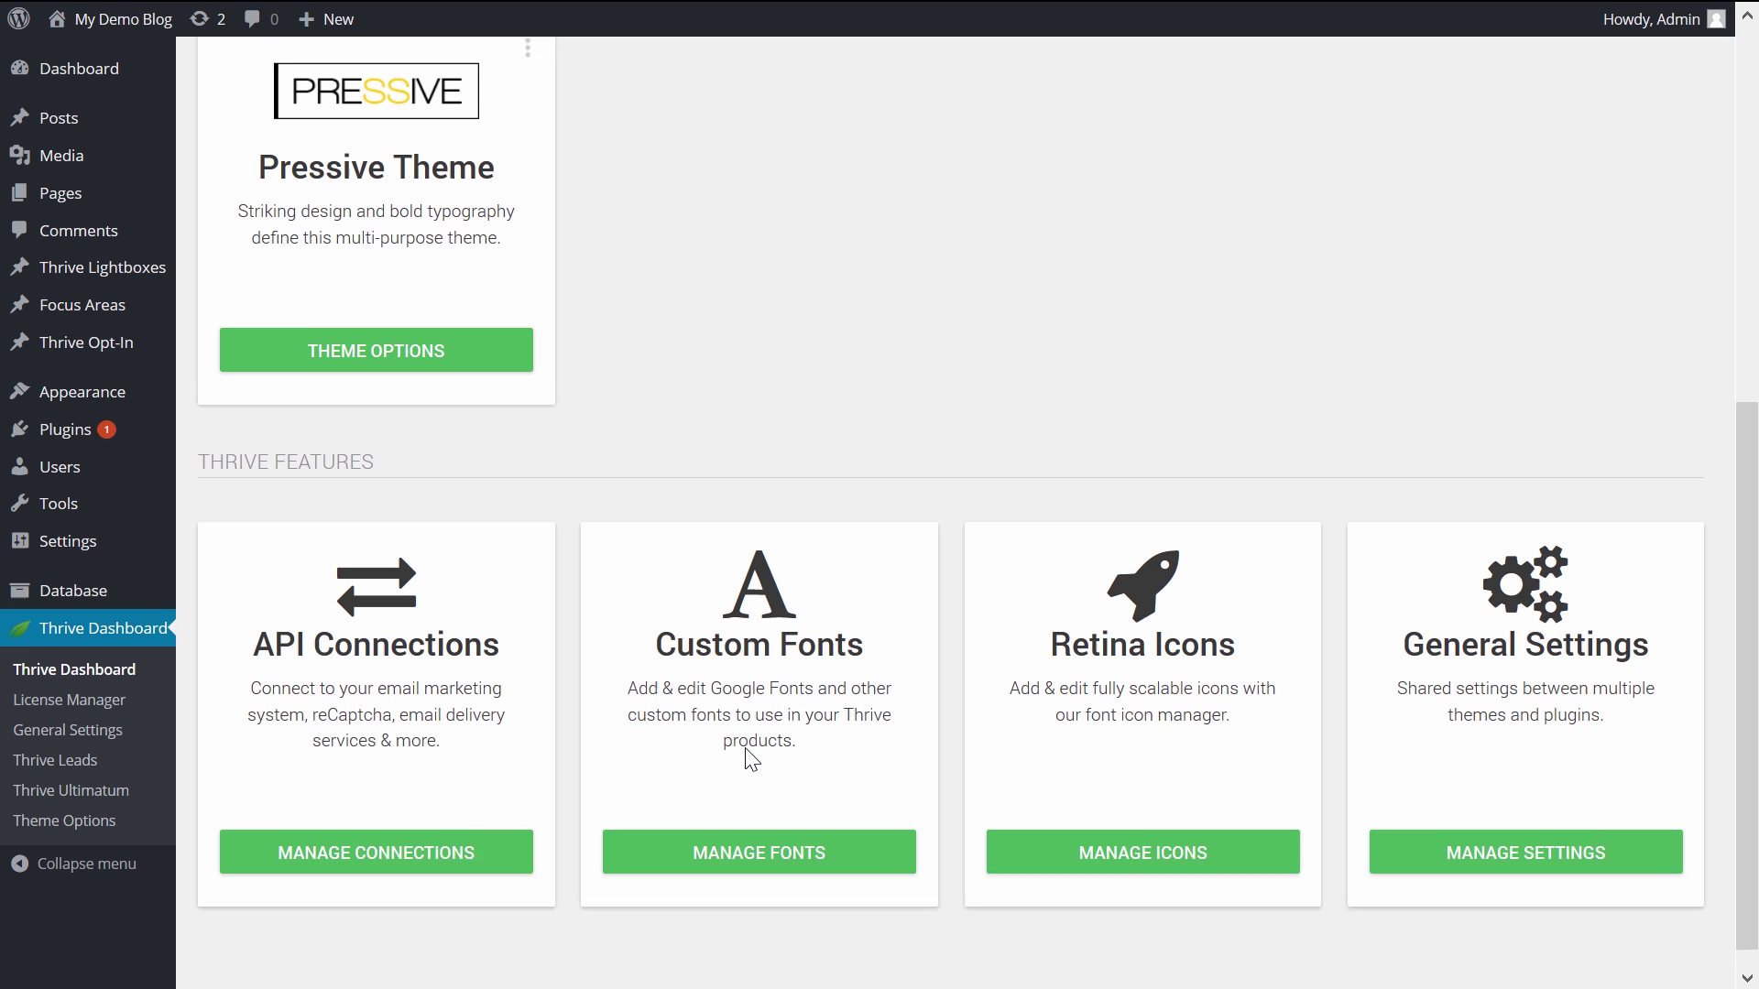
{"action": "left_click", "coordinate": [365, 827]}
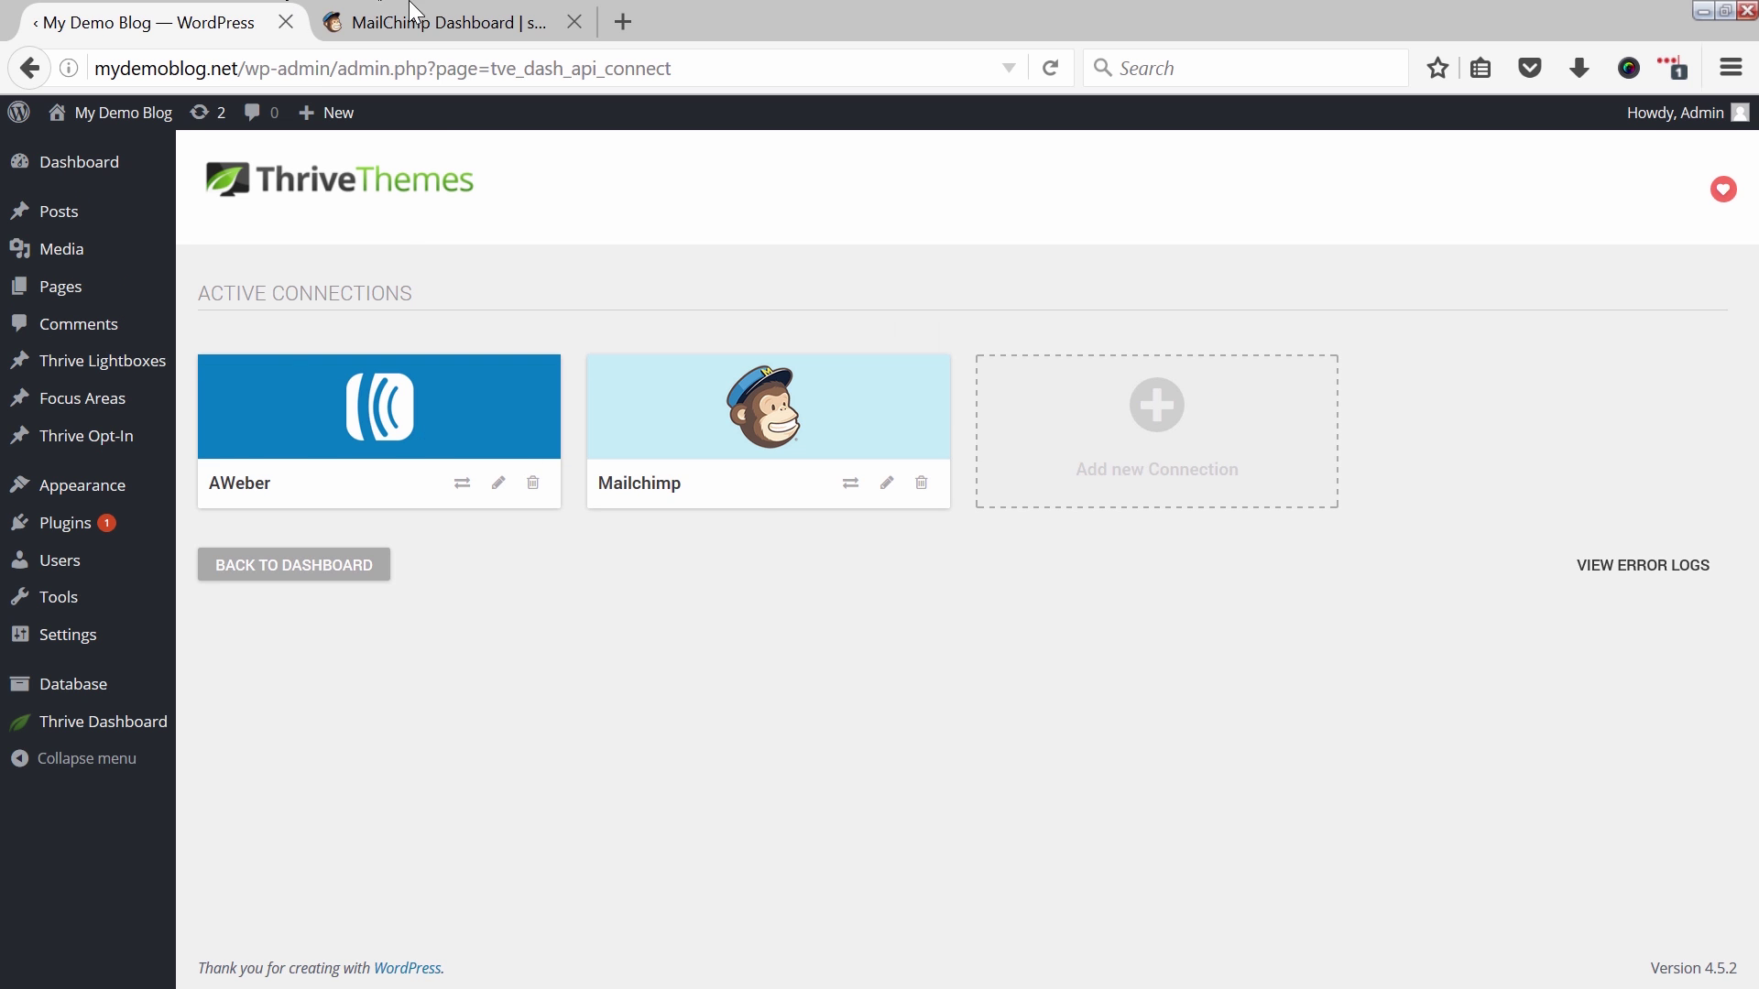
In MailChimp, go to Lists > Groups Tutorial > Manage subscribers > Groups
{"action": "left_click", "coordinate": [426, 11]}
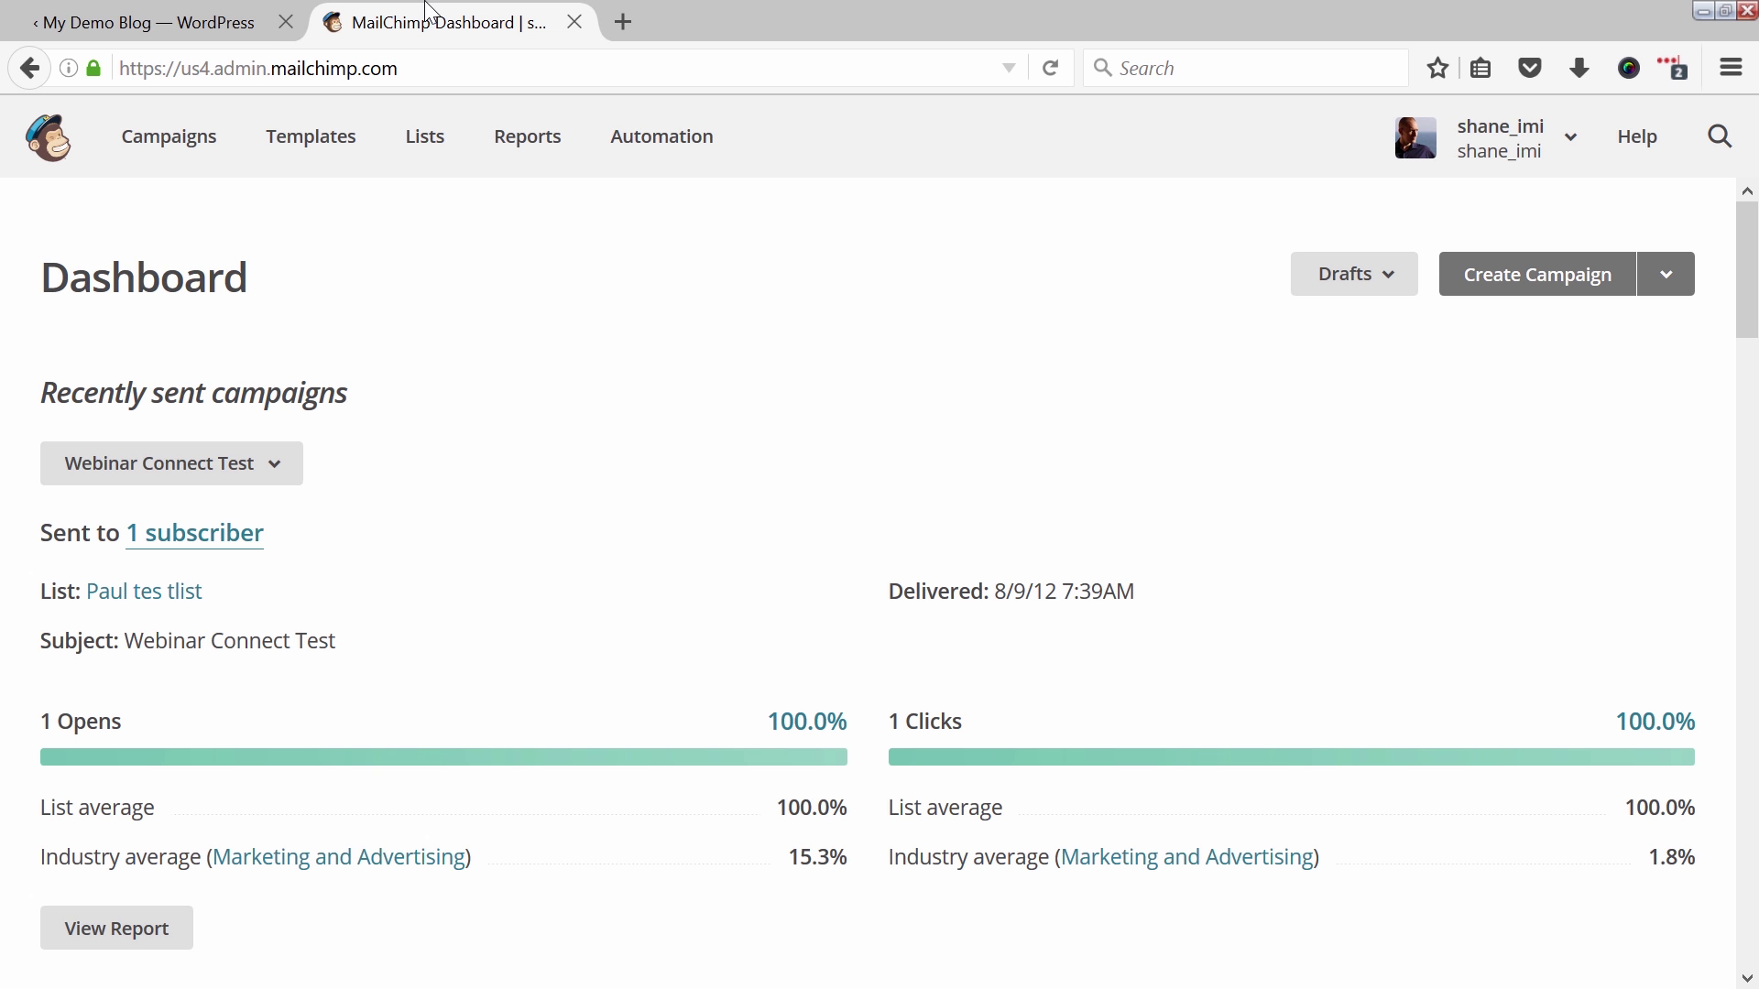
{"action": "left_click", "coordinate": [443, 147]}
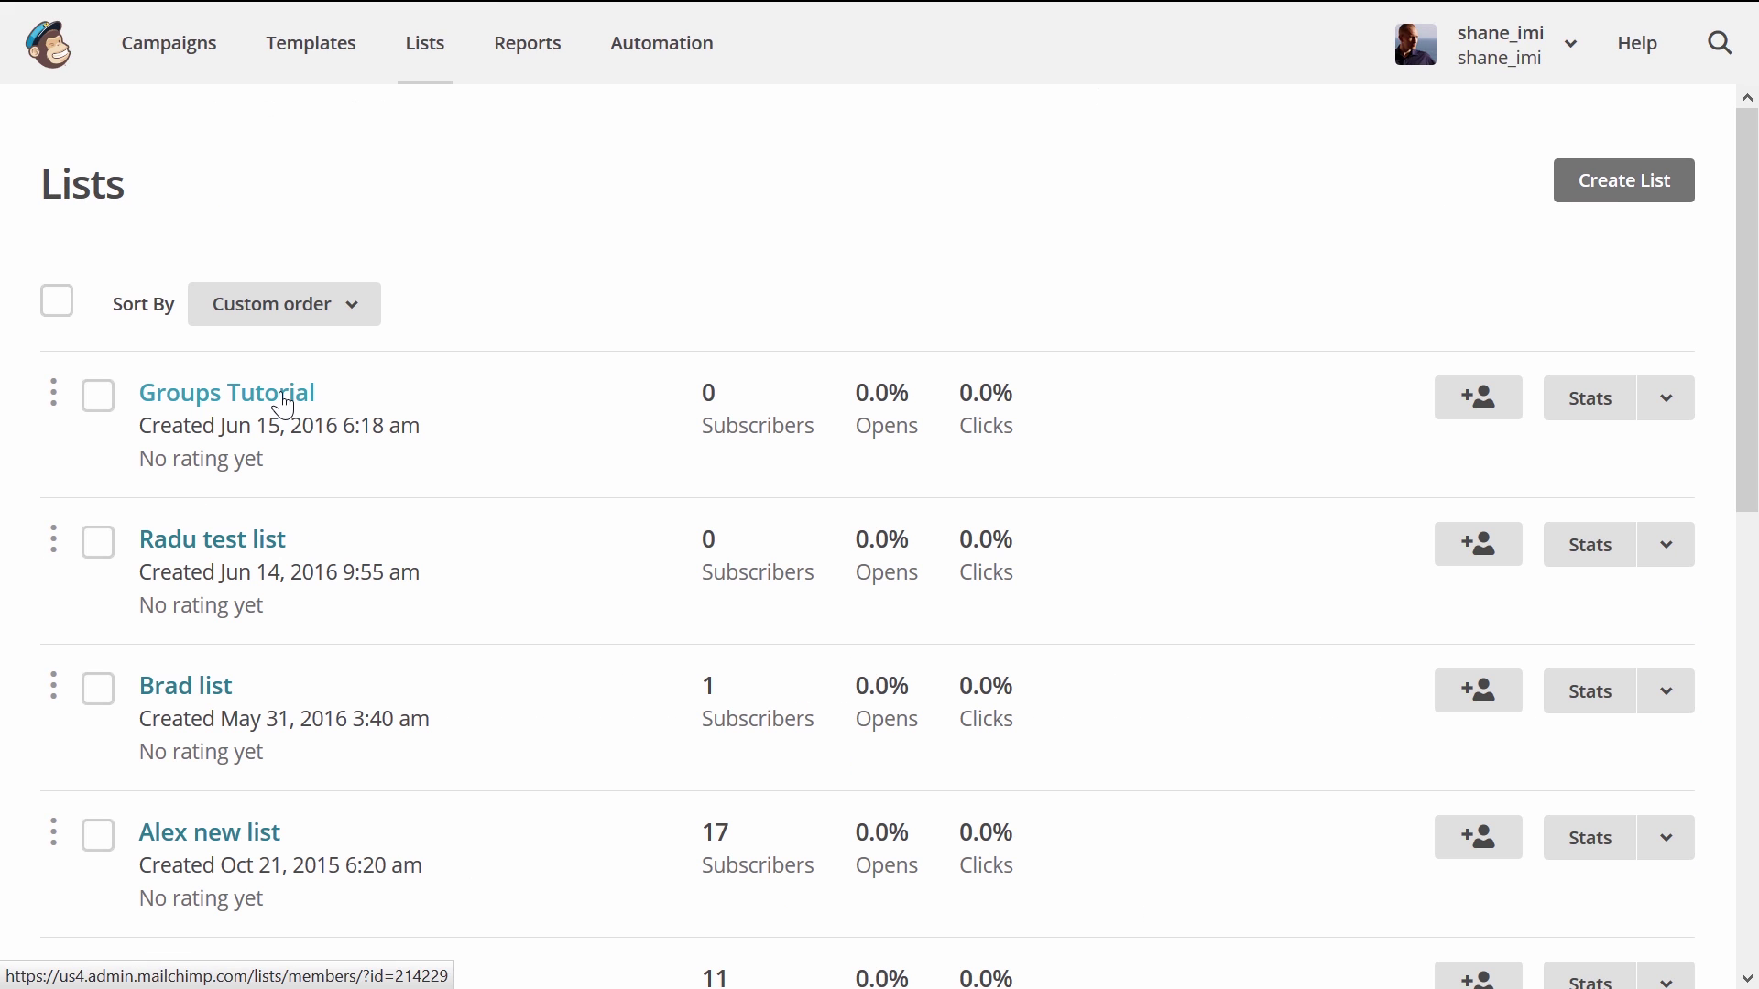
{"action": "left_click", "coordinate": [283, 406]}
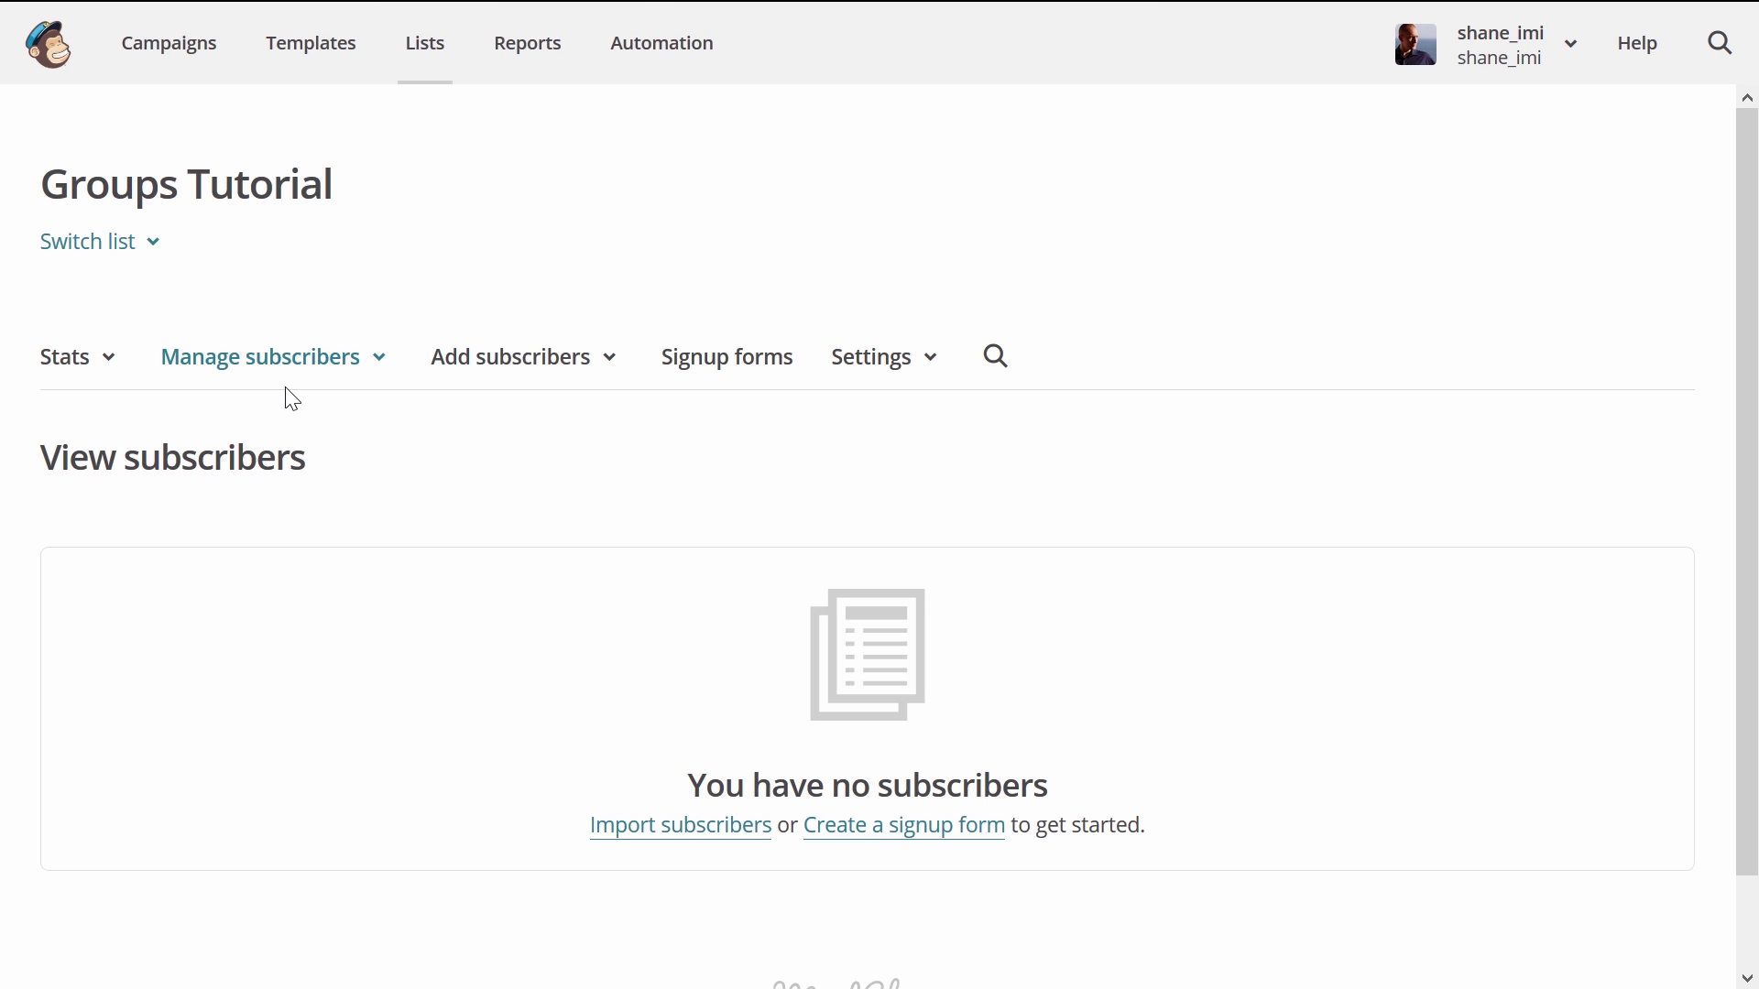
{"action": "left_click", "coordinate": [326, 365]}
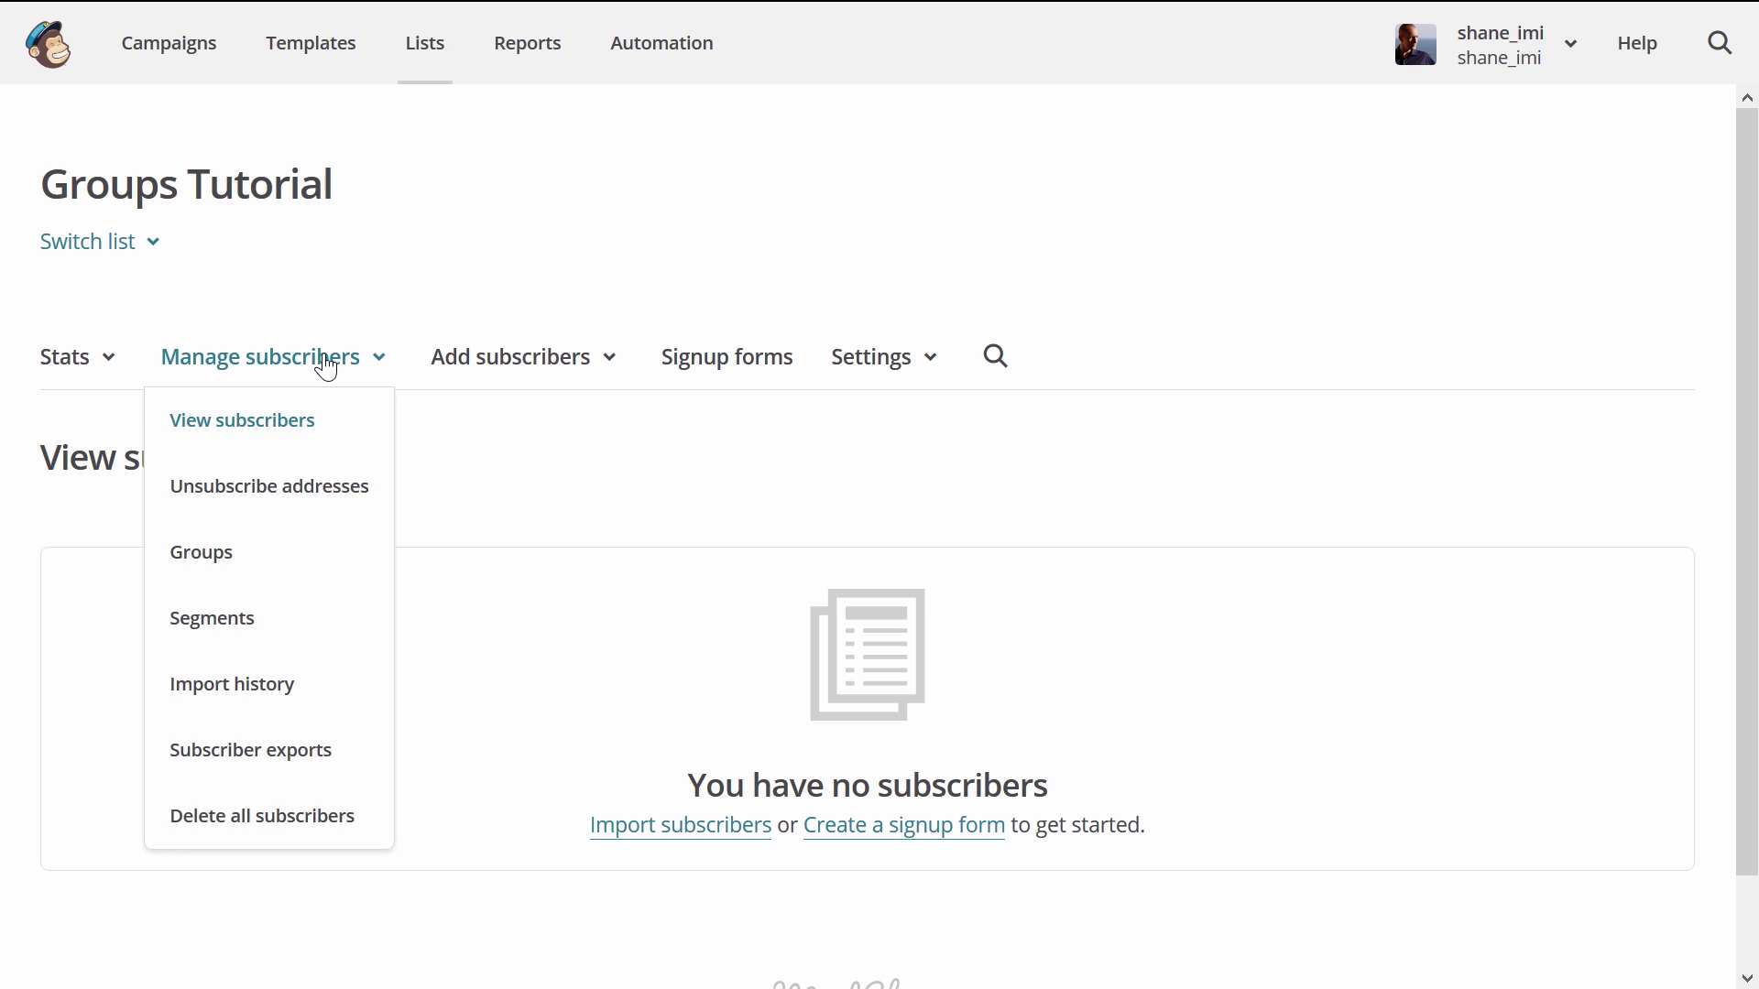
{"action": "left_click", "coordinate": [227, 559]}
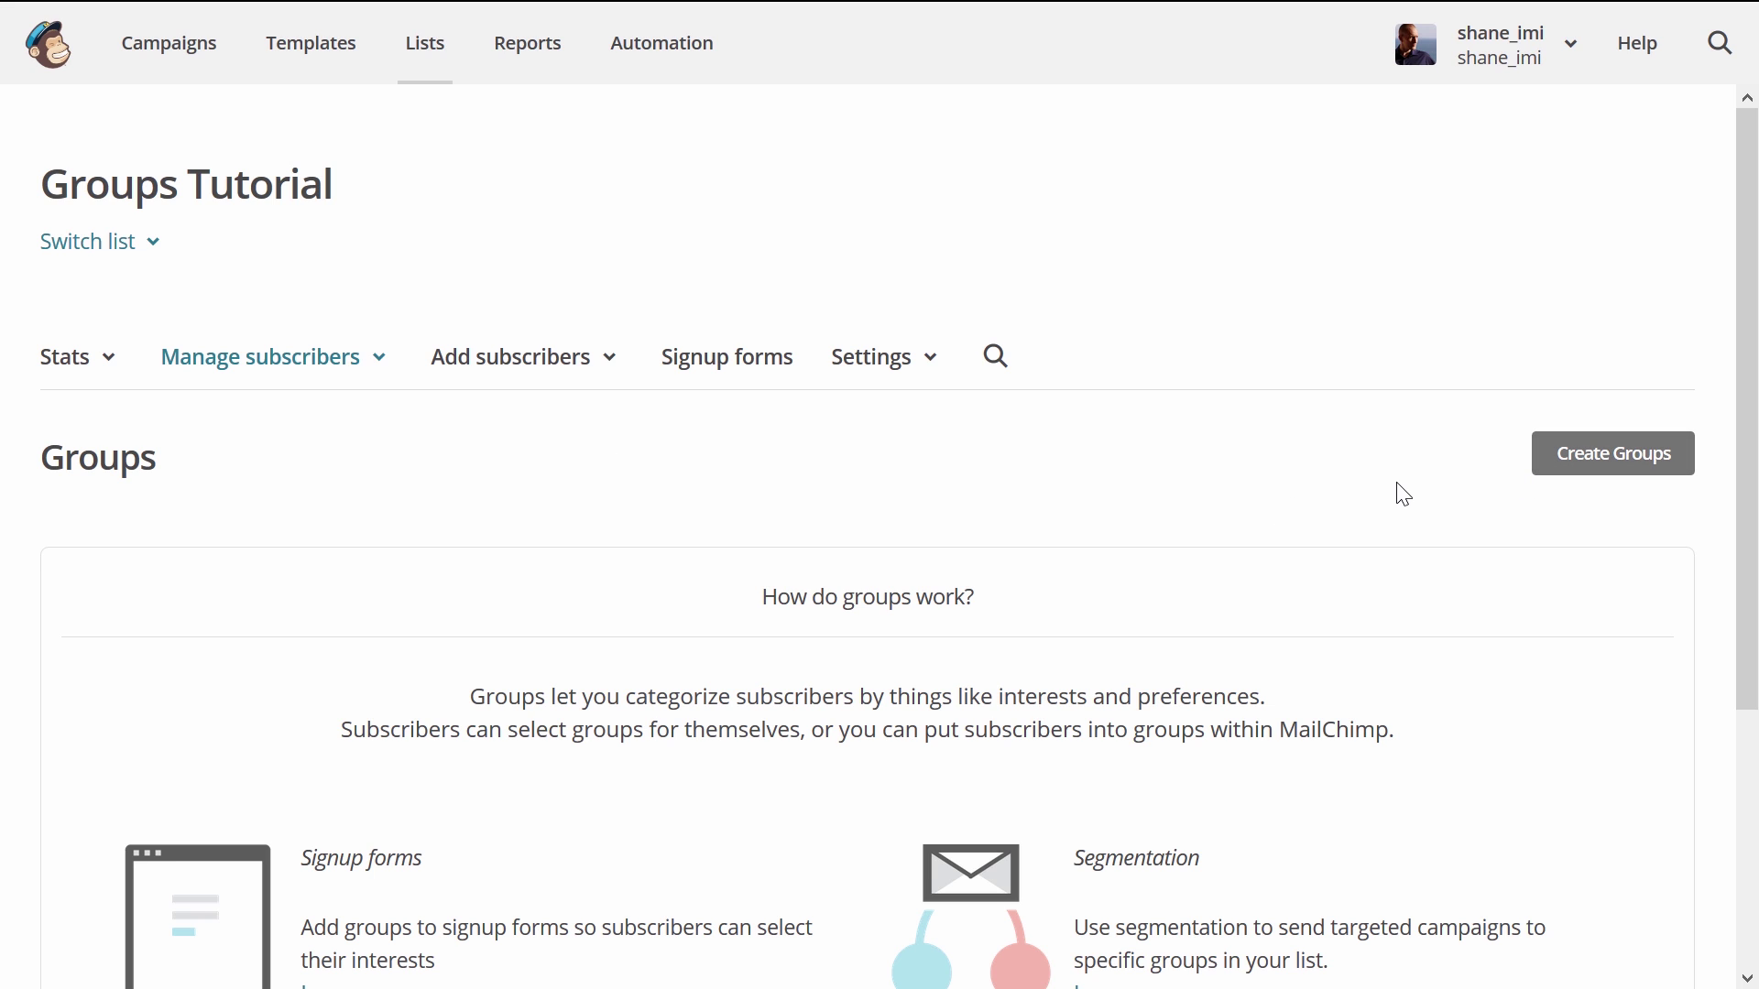
Start a new group category and title it 'Level'
{"action": "left_click", "coordinate": [1580, 458]}
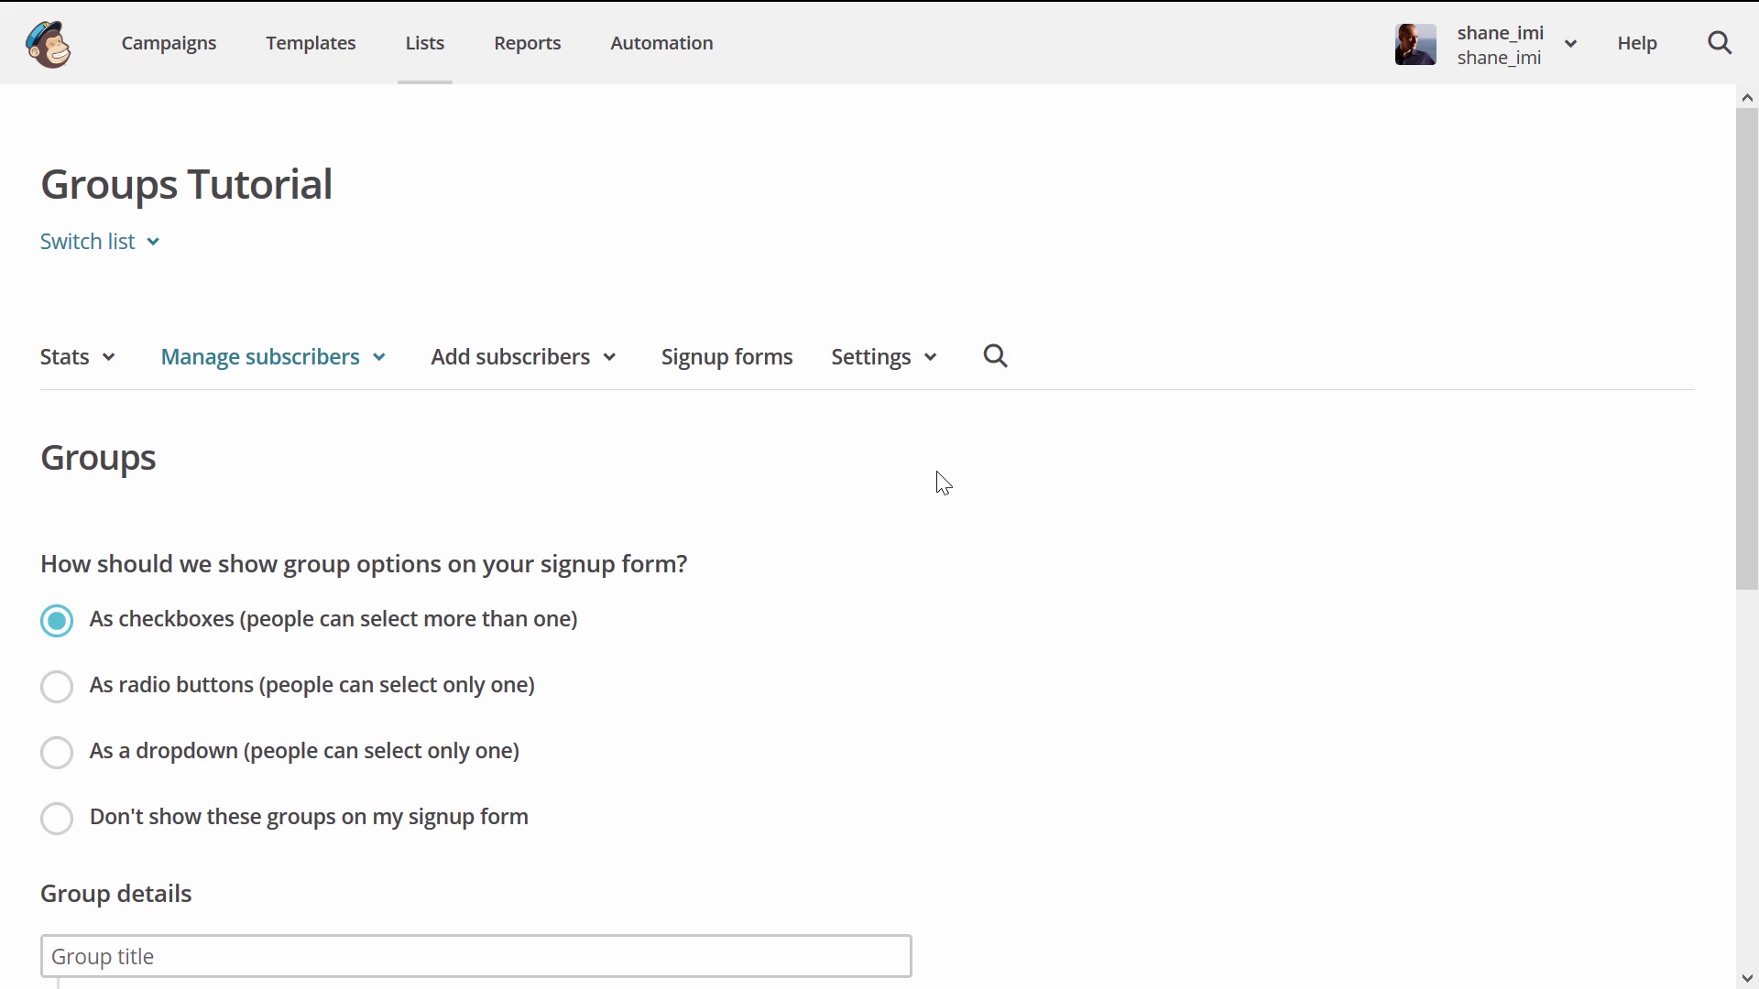
{"action": "scroll", "coordinate": [944, 483], "scroll_direction": "down", "scroll_amount": 1}
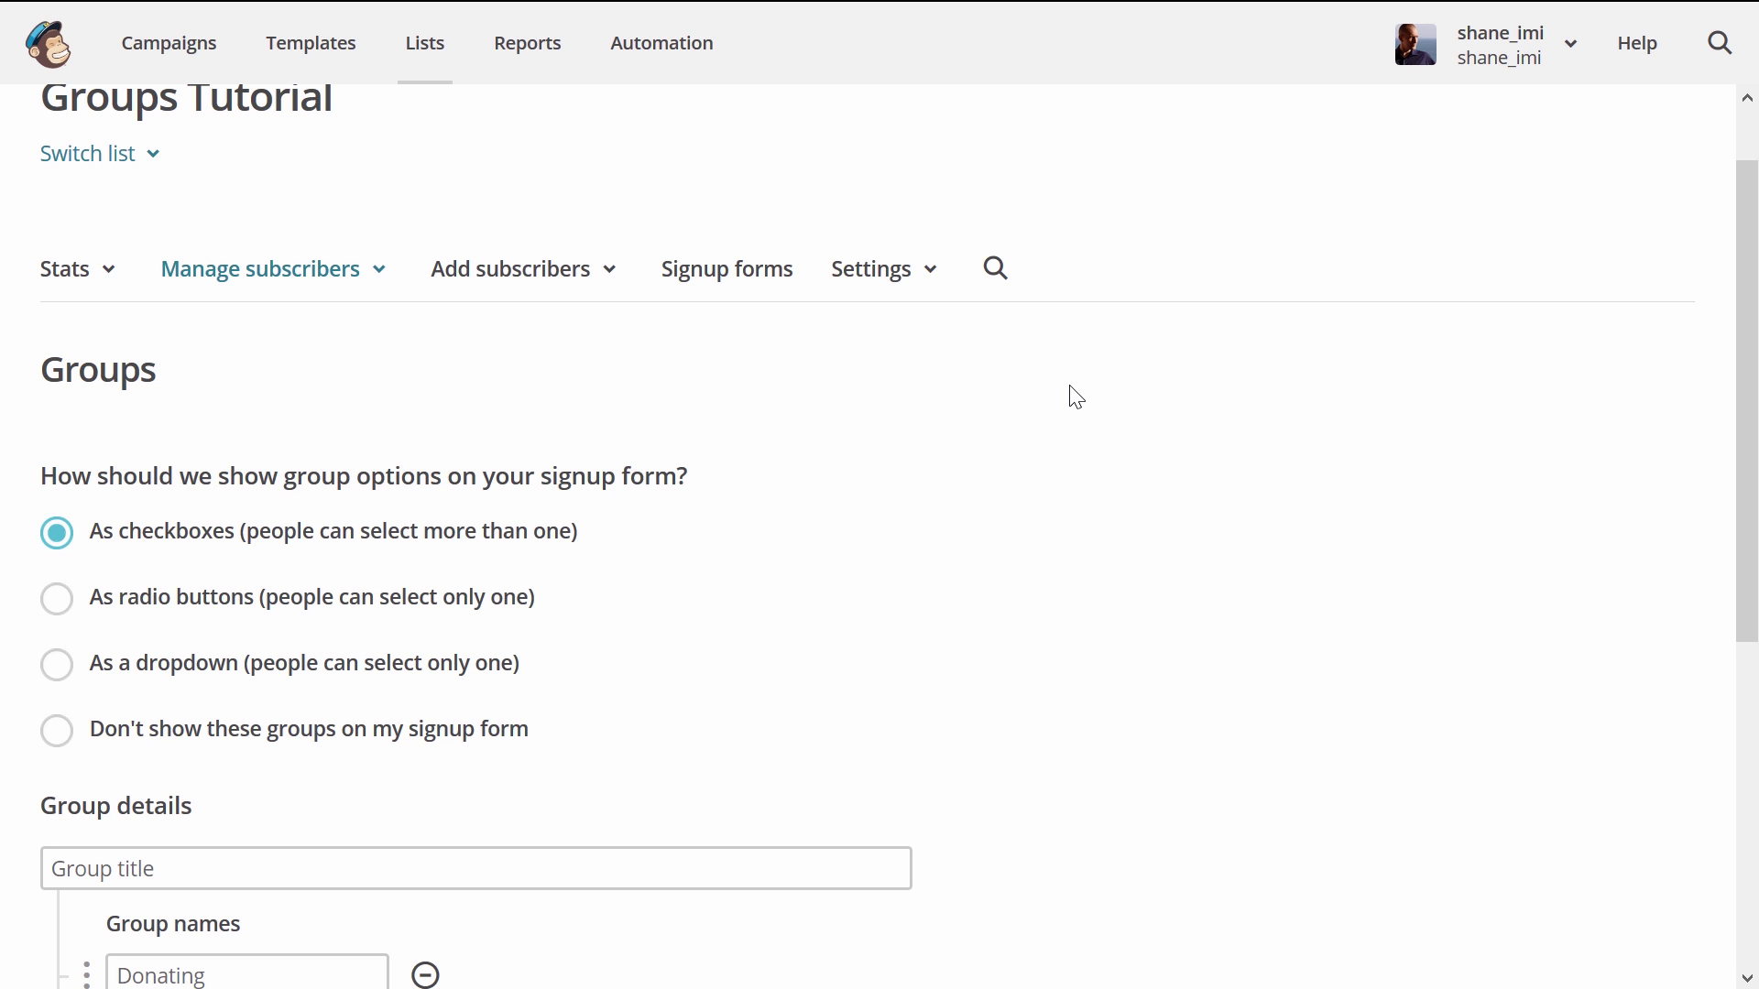
{"action": "scroll", "coordinate": [1077, 397], "scroll_direction": "down", "scroll_amount": 4}
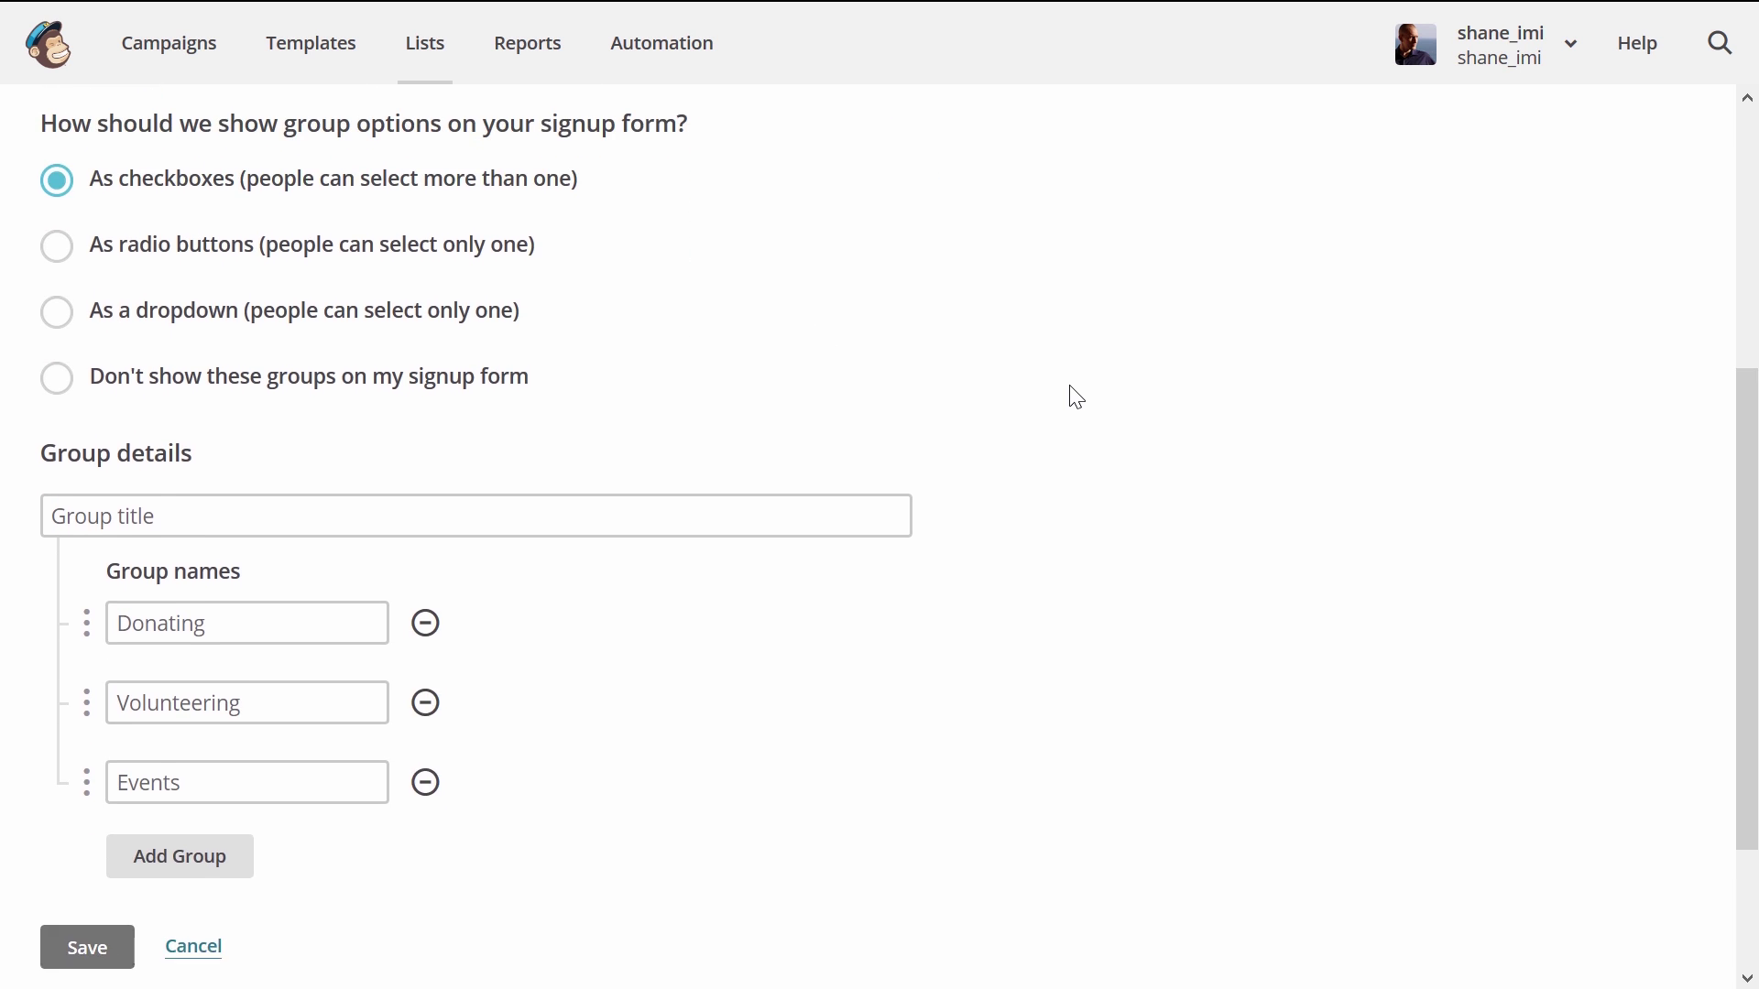
{"action": "scroll", "coordinate": [1076, 397], "scroll_direction": "down", "scroll_amount": 1}
{"action": "left_click", "coordinate": [171, 427]}
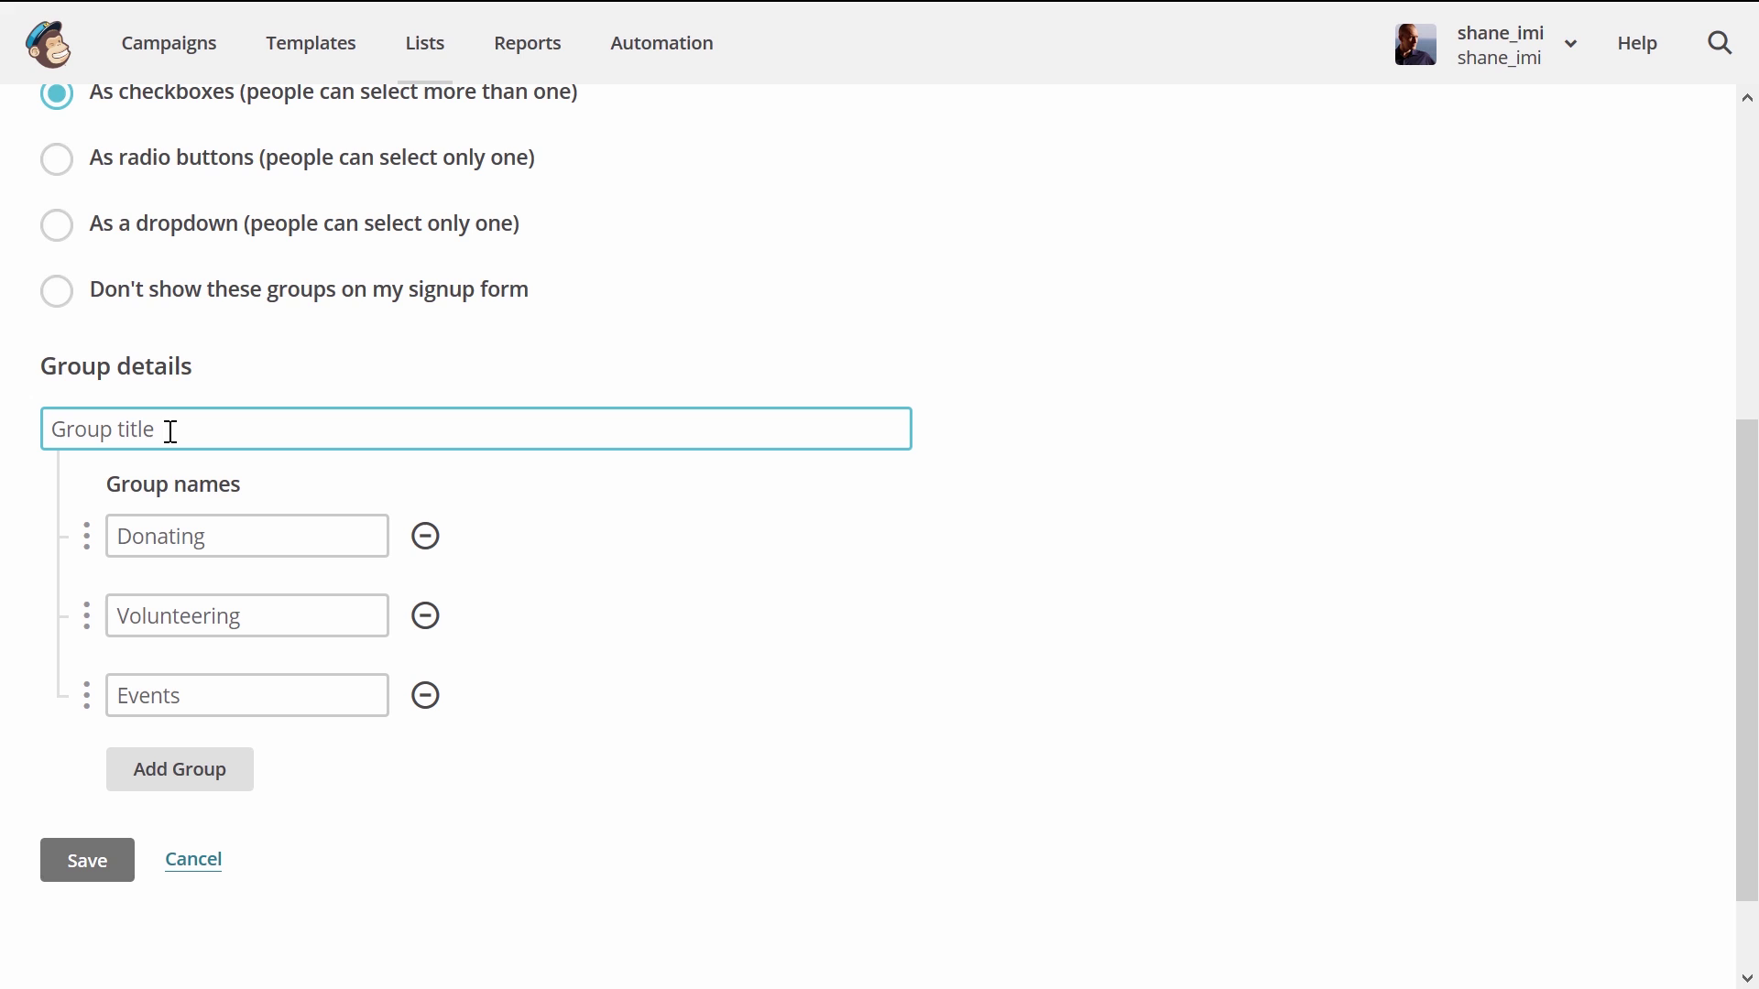
{"action": "type", "text": "Level"}
Name the groups 'Beginner' and 'Advanced' and save the category
{"action": "left_click", "coordinate": [241, 525]}
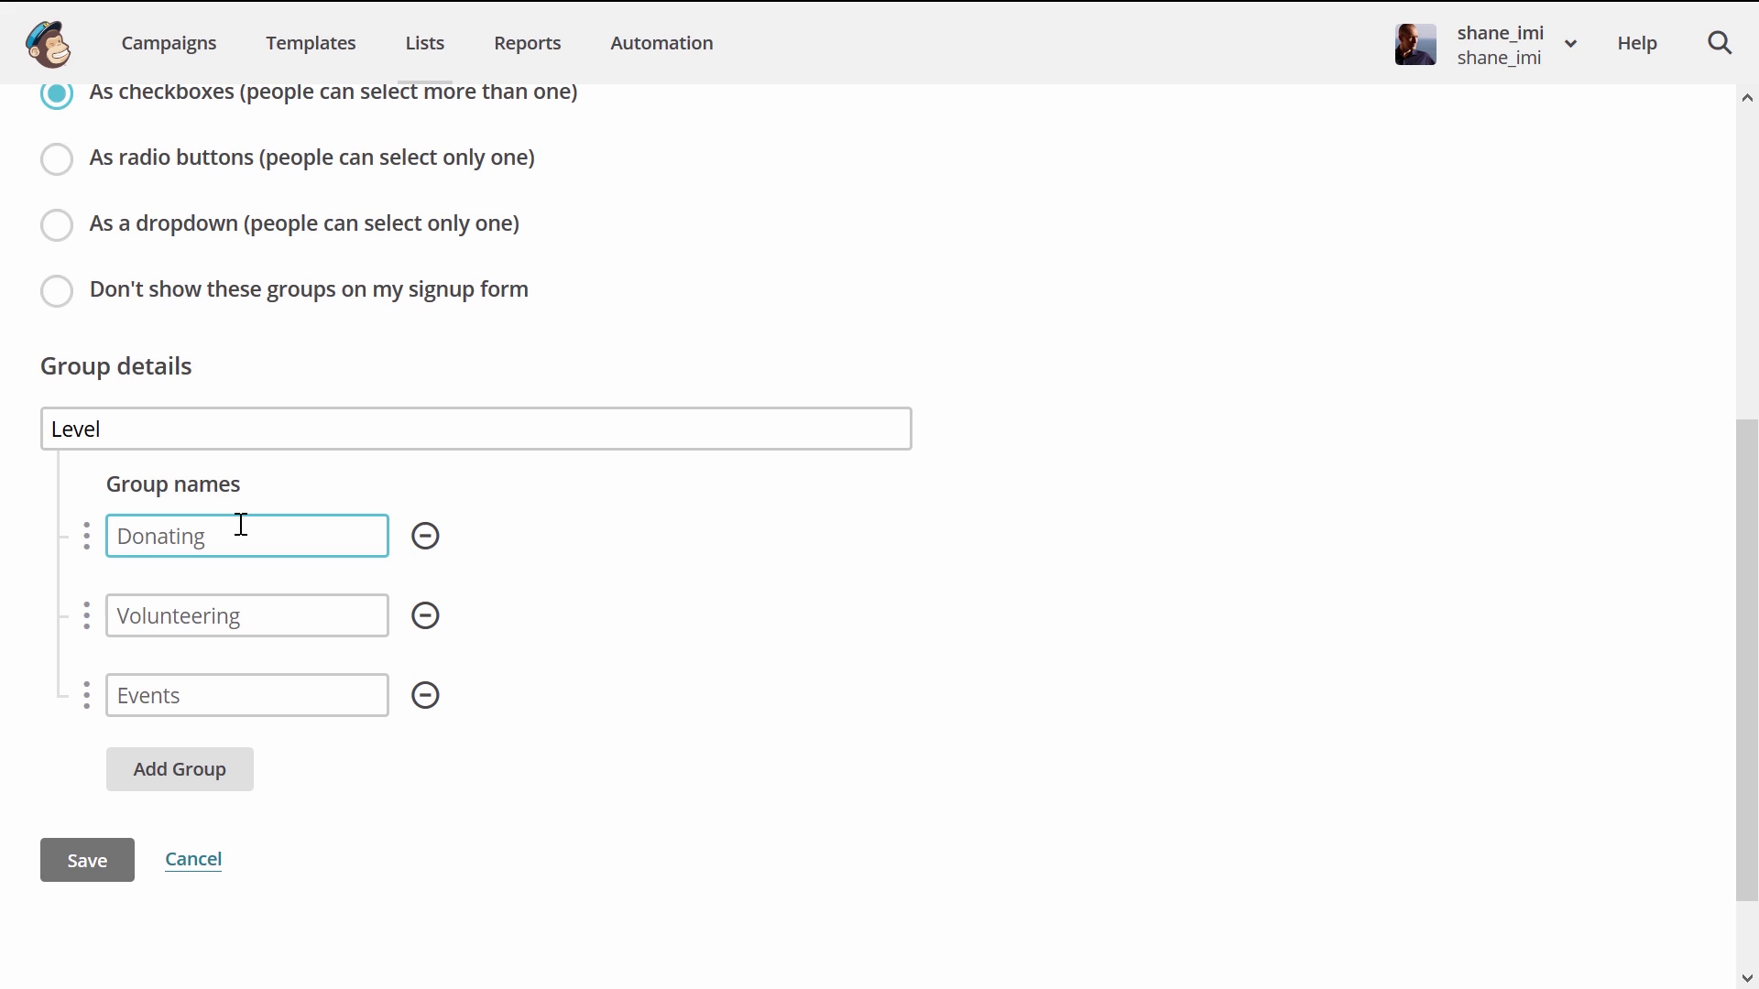
{"action": "type", "text": "Beginner"}
{"action": "key", "text": "Tab"}
{"action": "type", "text": "Av"}
{"action": "key", "text": "BackSpace"}
{"action": "type", "text": "dvanced"}
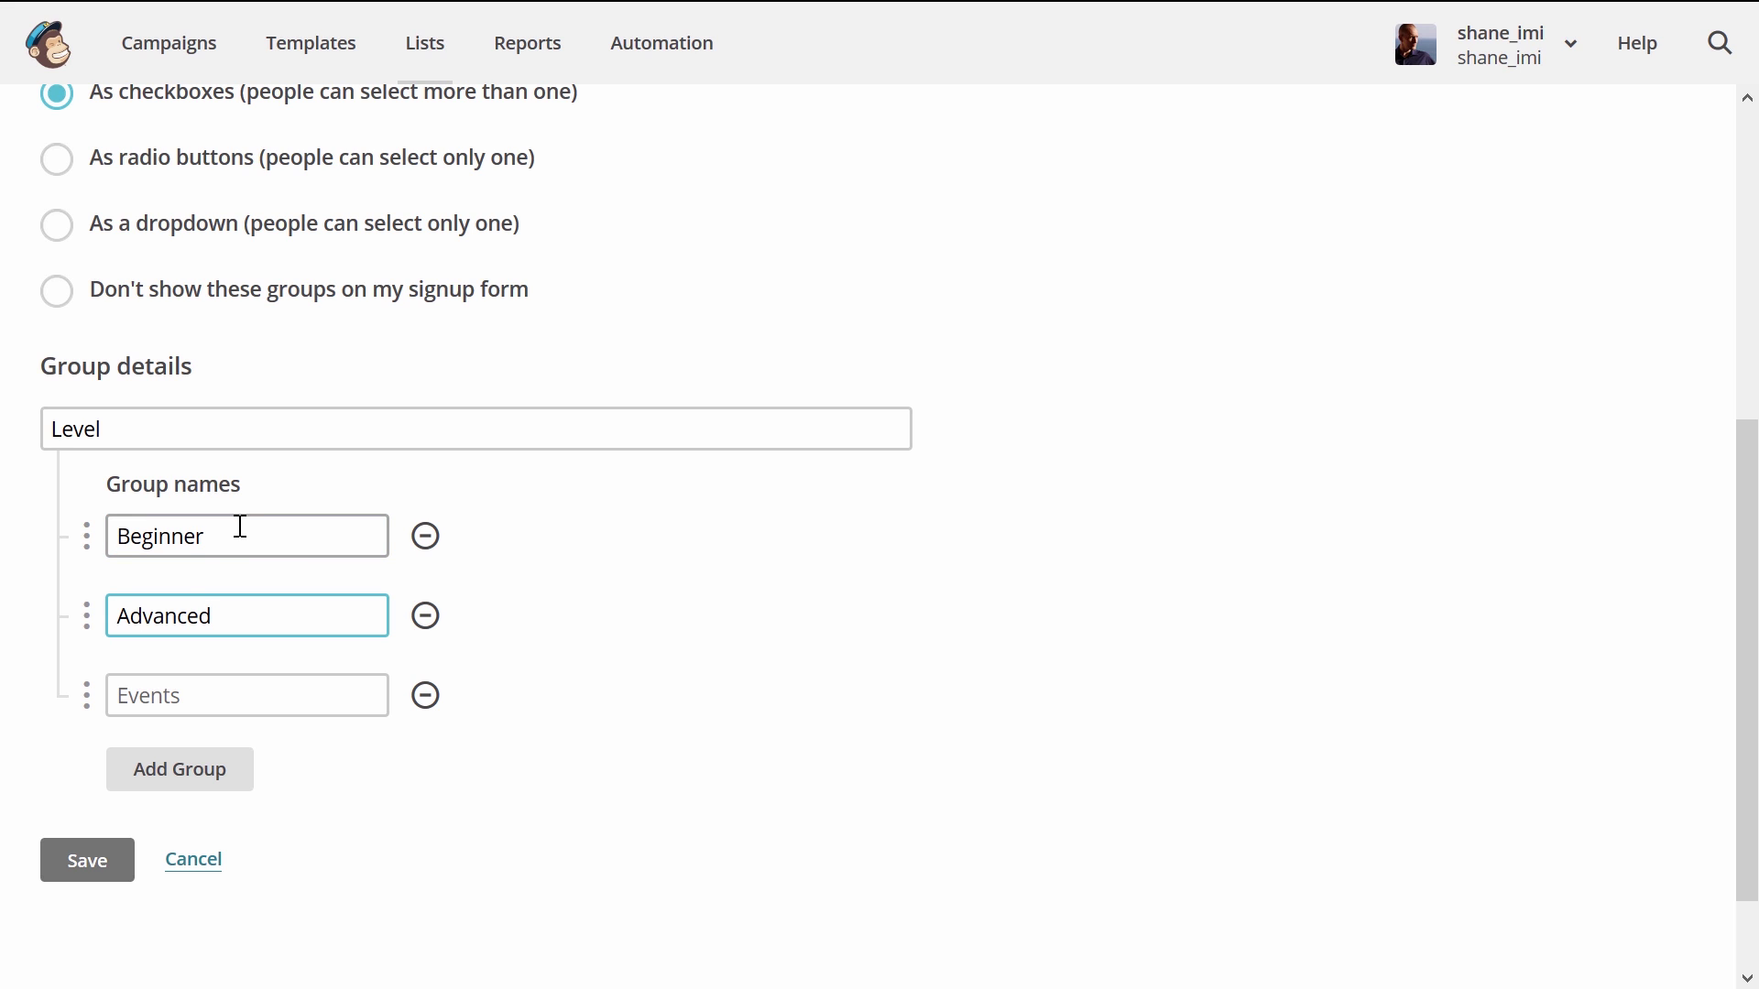
{"action": "left_click", "coordinate": [74, 866]}
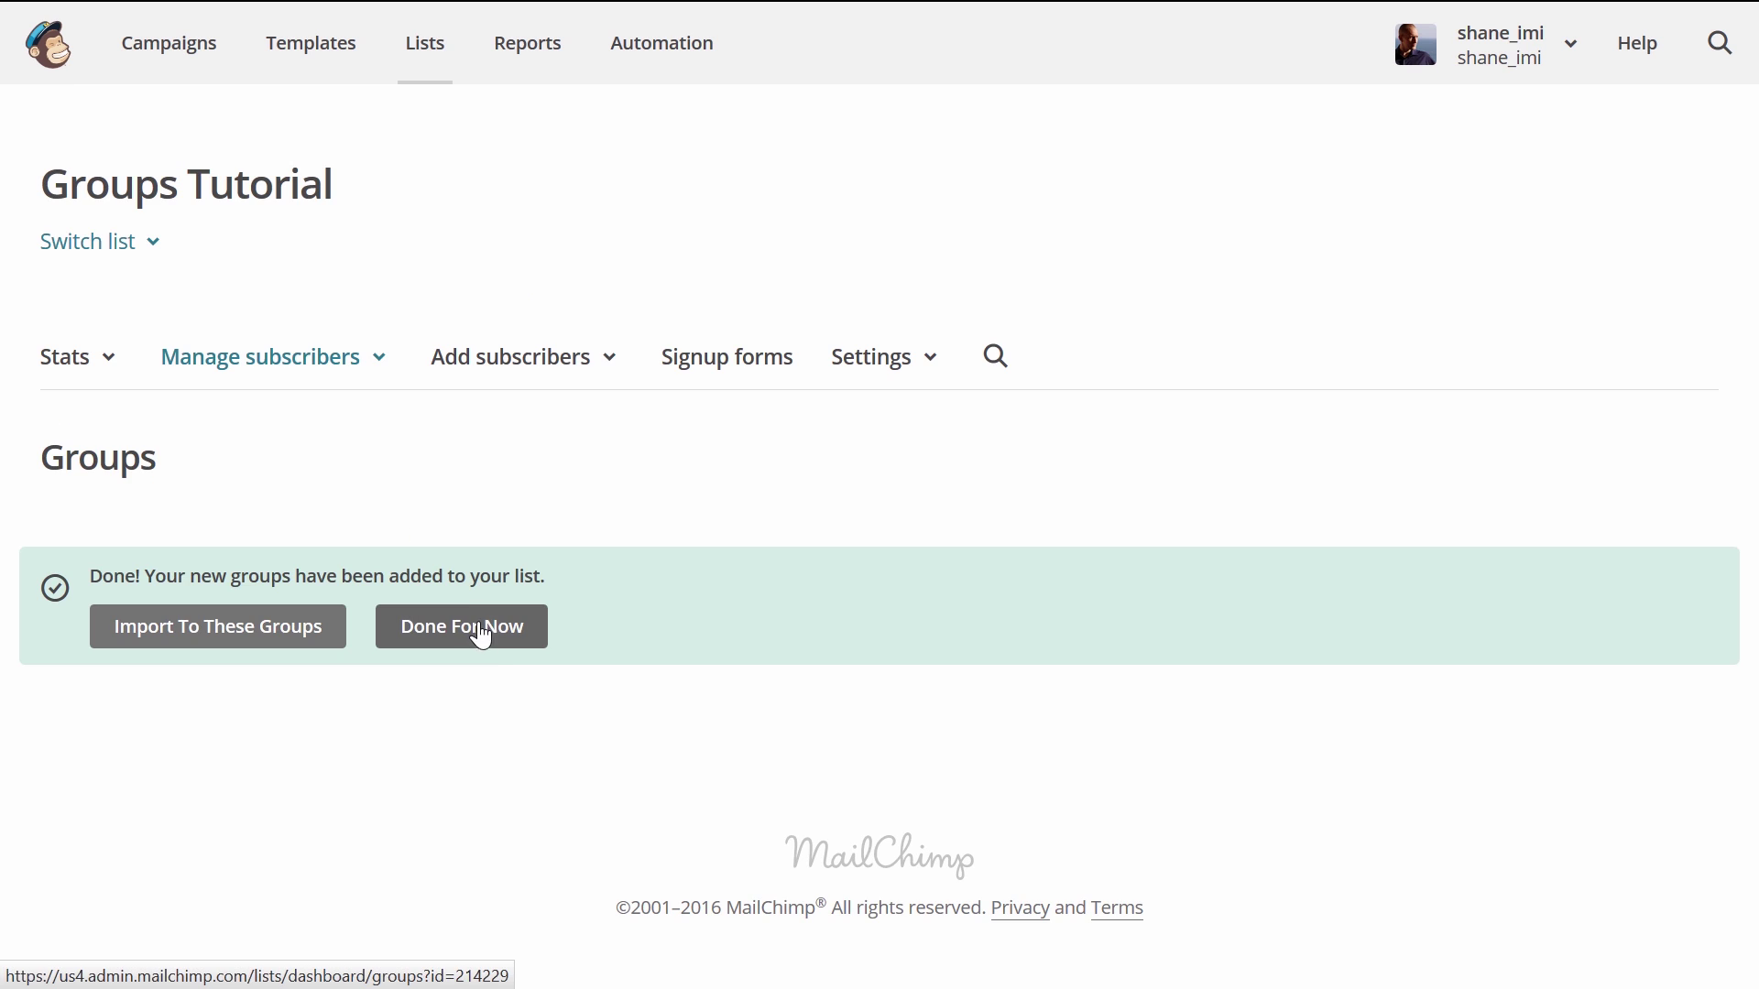
Skip importing subscribers, then apply the Lightbox multi-step set 011 template
{"action": "left_click", "coordinate": [550, 644]}
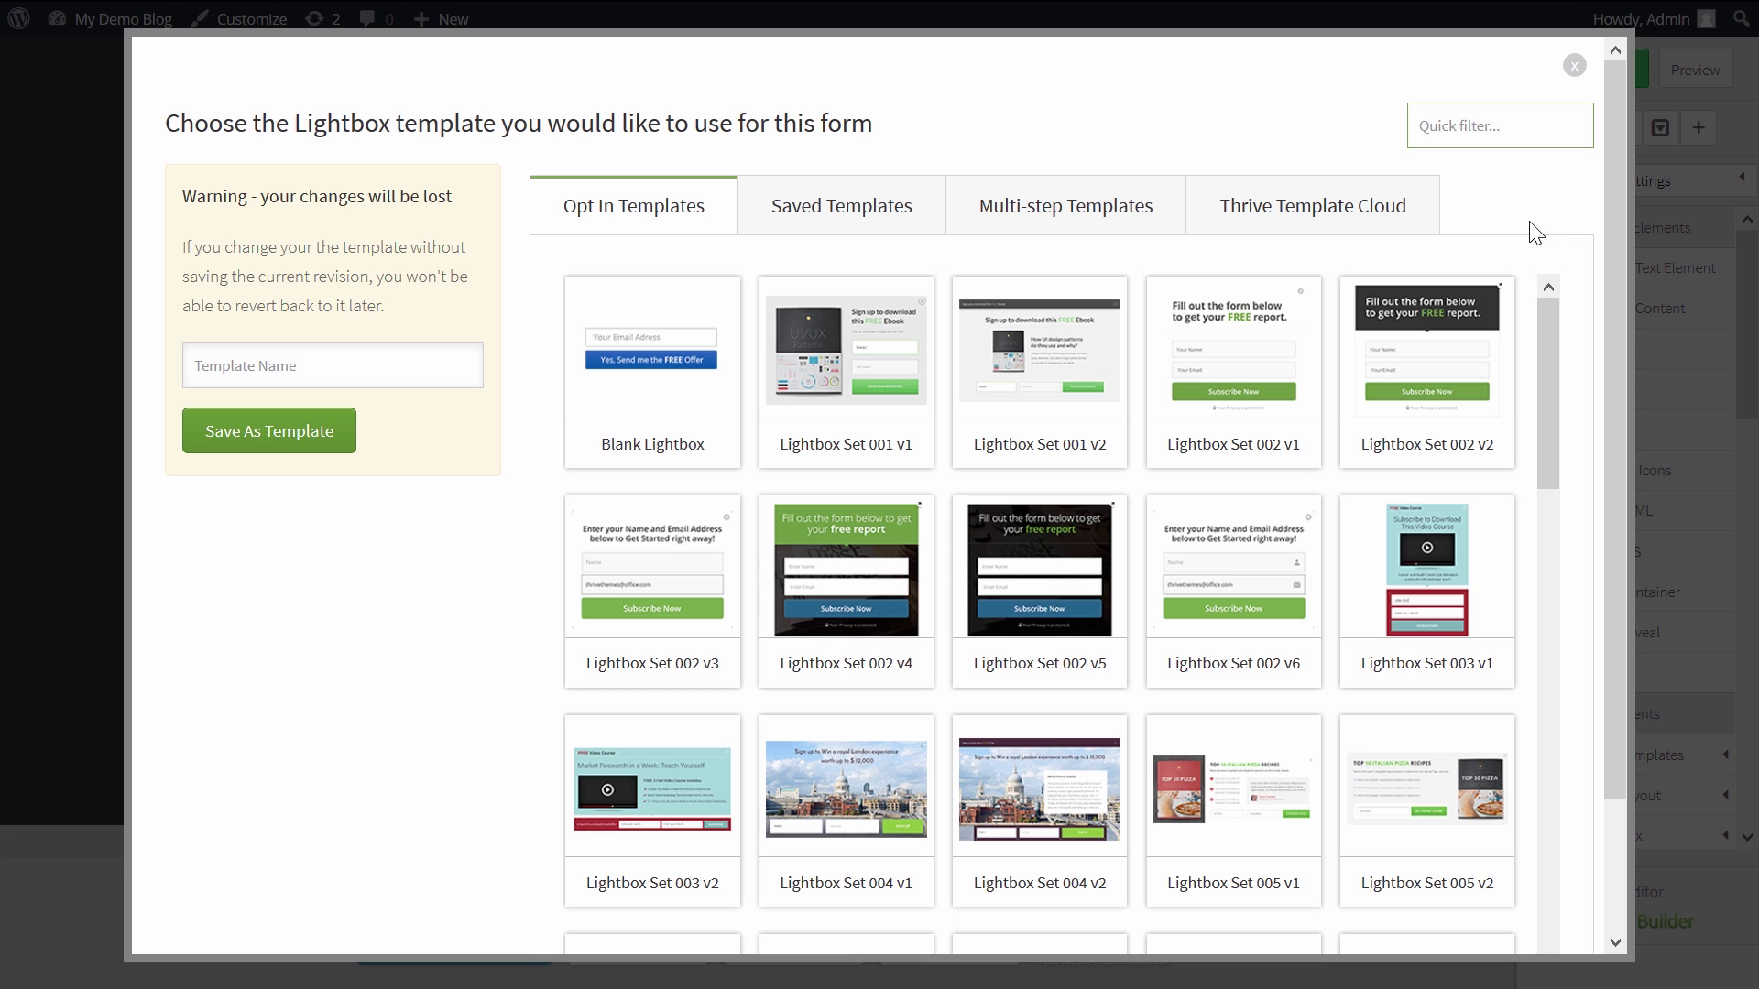
{"action": "left_click", "coordinate": [1078, 224]}
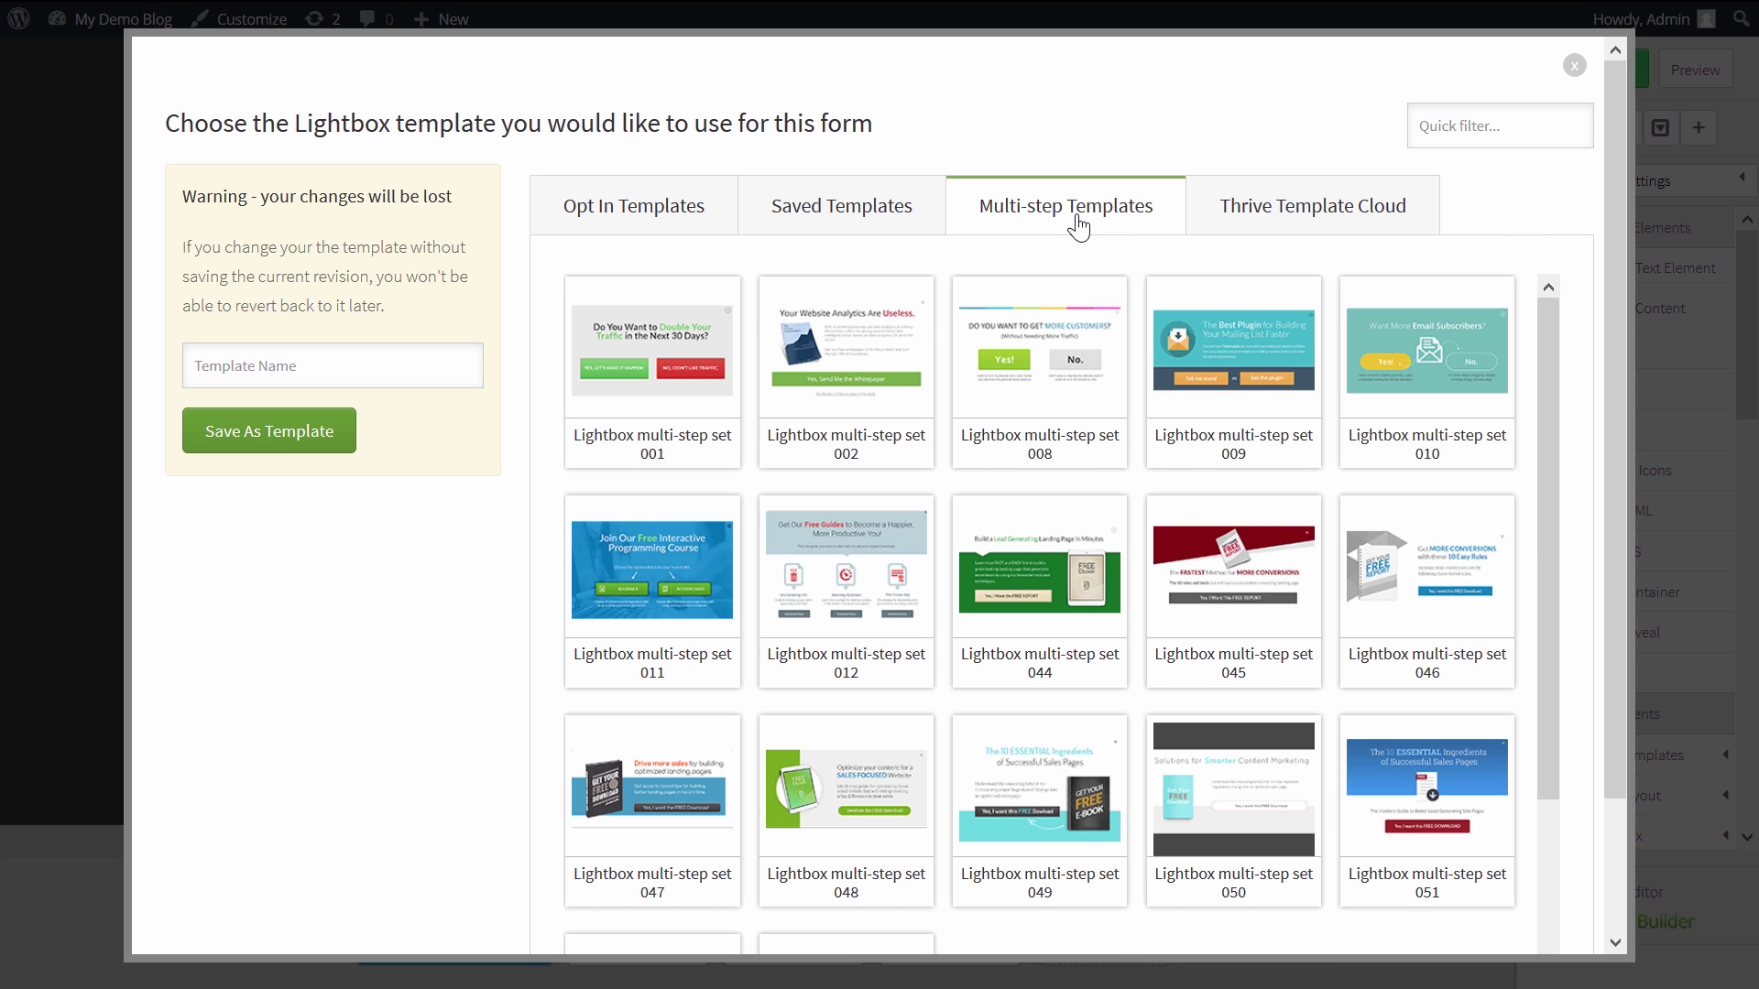
{"action": "left_click", "coordinate": [681, 568]}
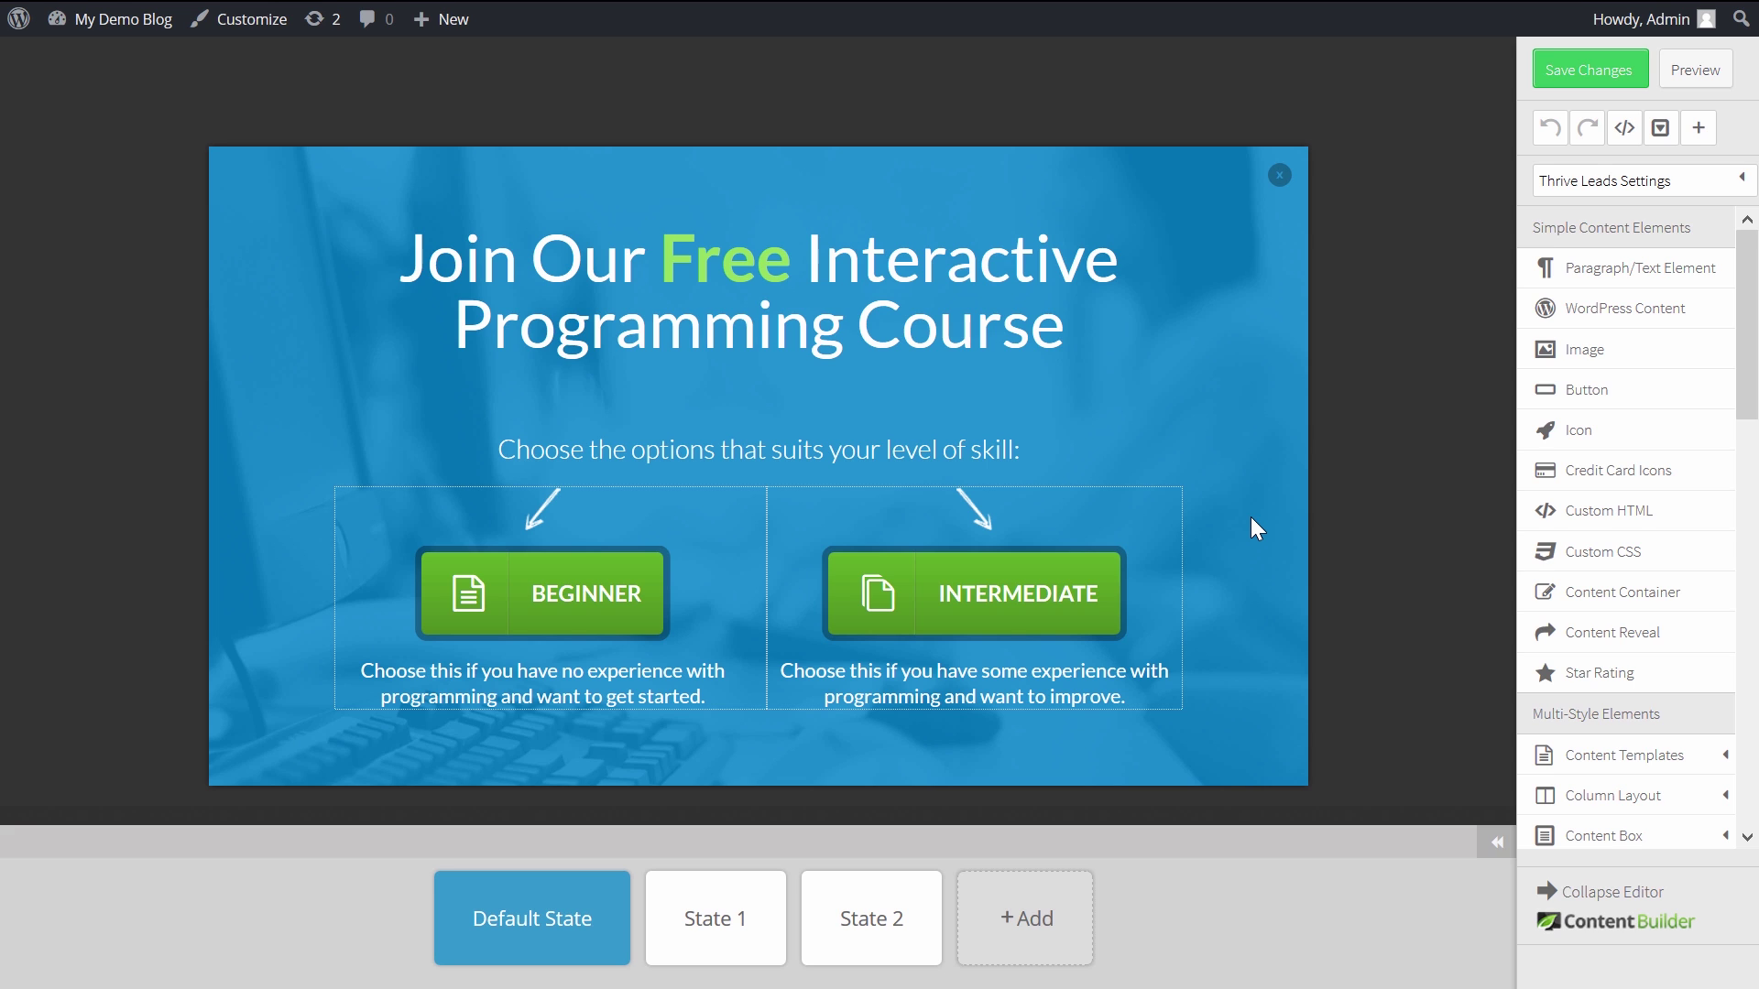
On State 1, select the email sign-up form and open its Connect with Service settings
{"action": "left_click", "coordinate": [735, 945]}
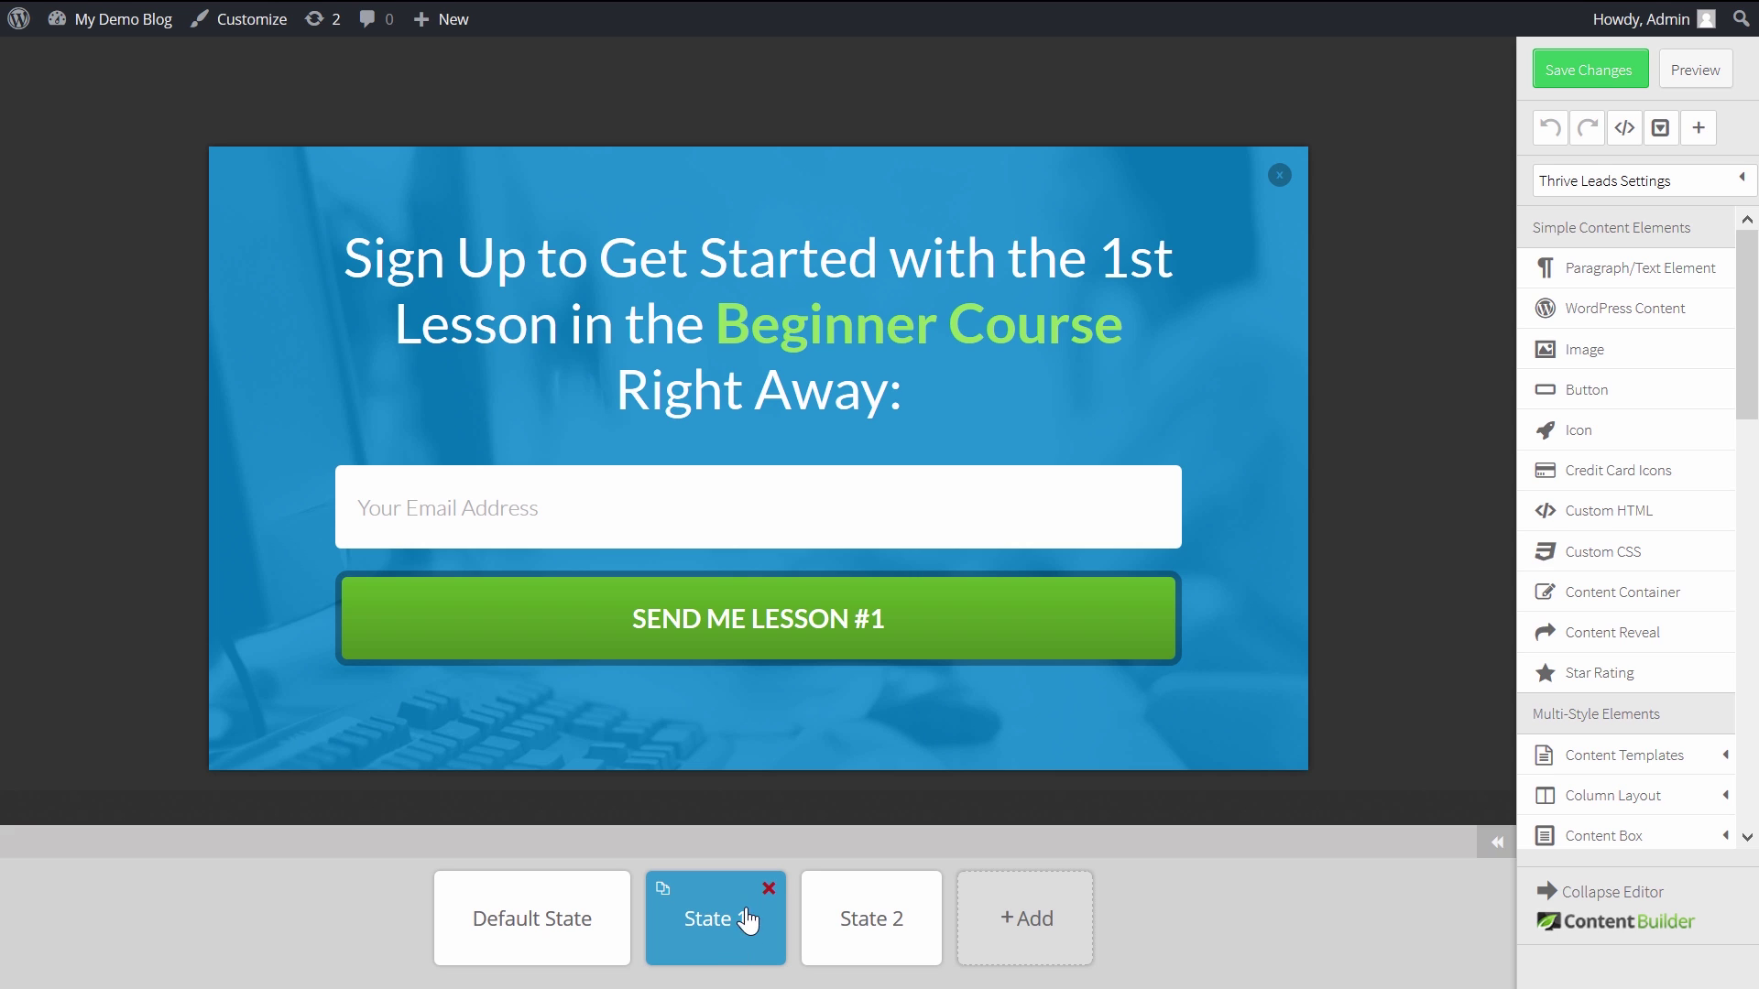
{"action": "left_click", "coordinate": [652, 577]}
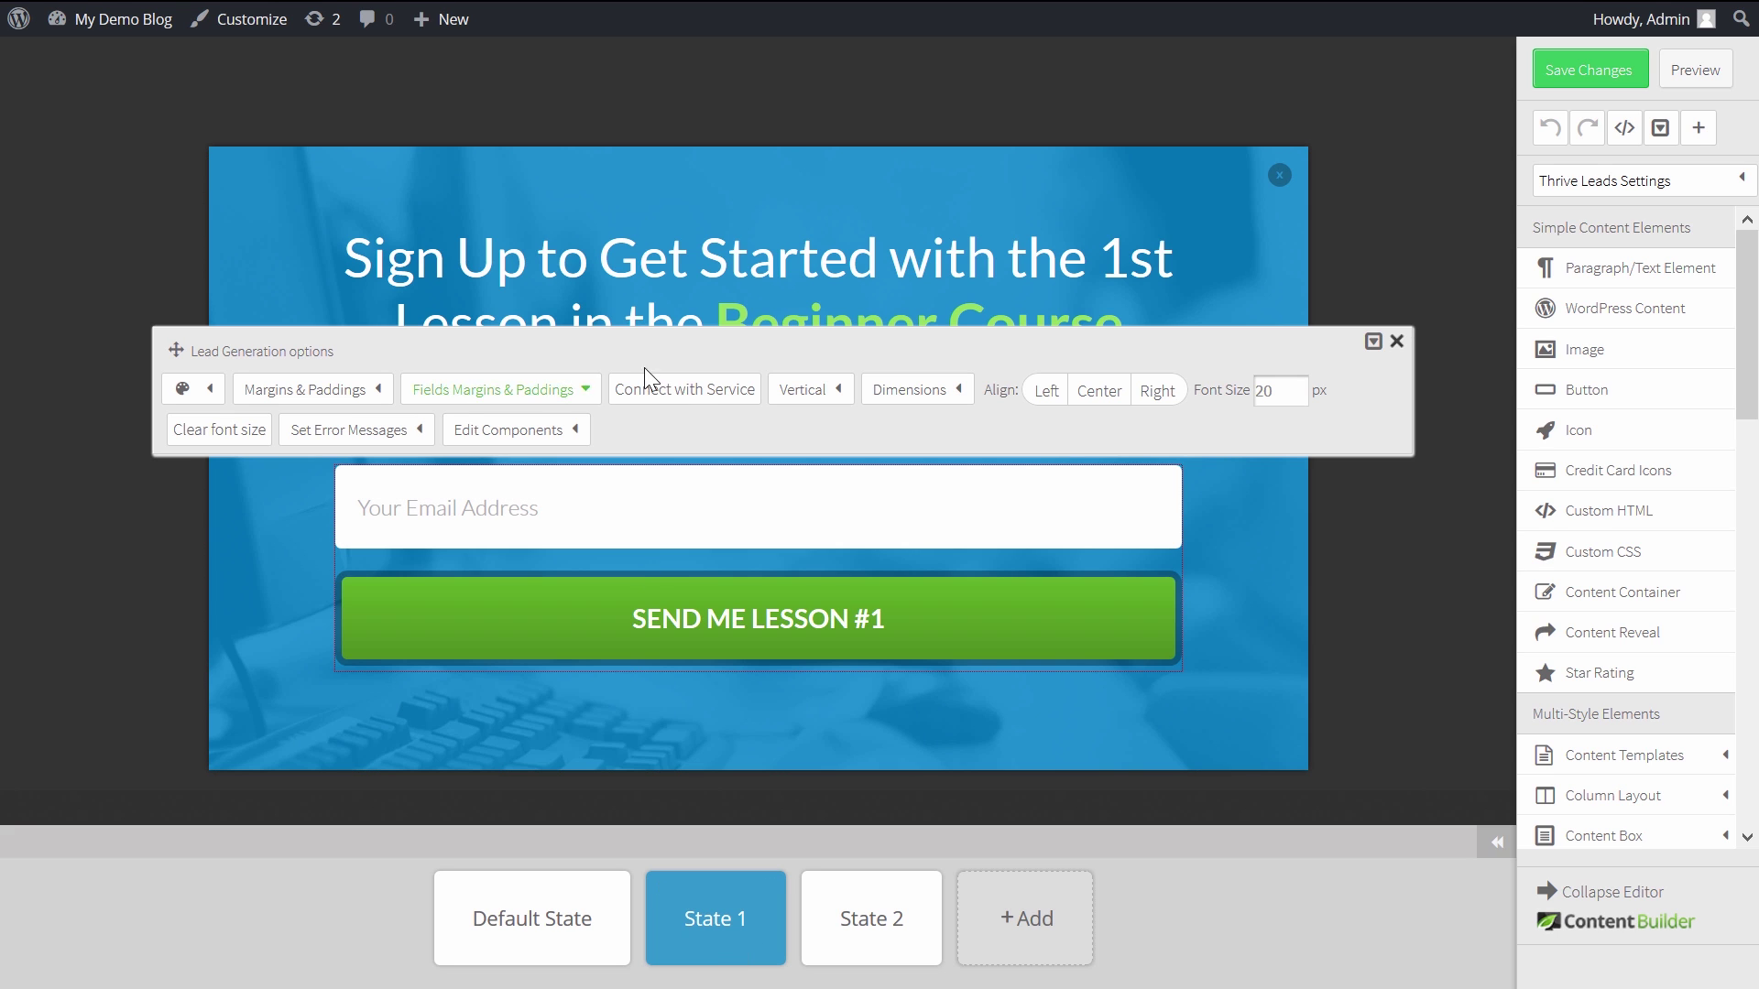
{"action": "left_click", "coordinate": [696, 401]}
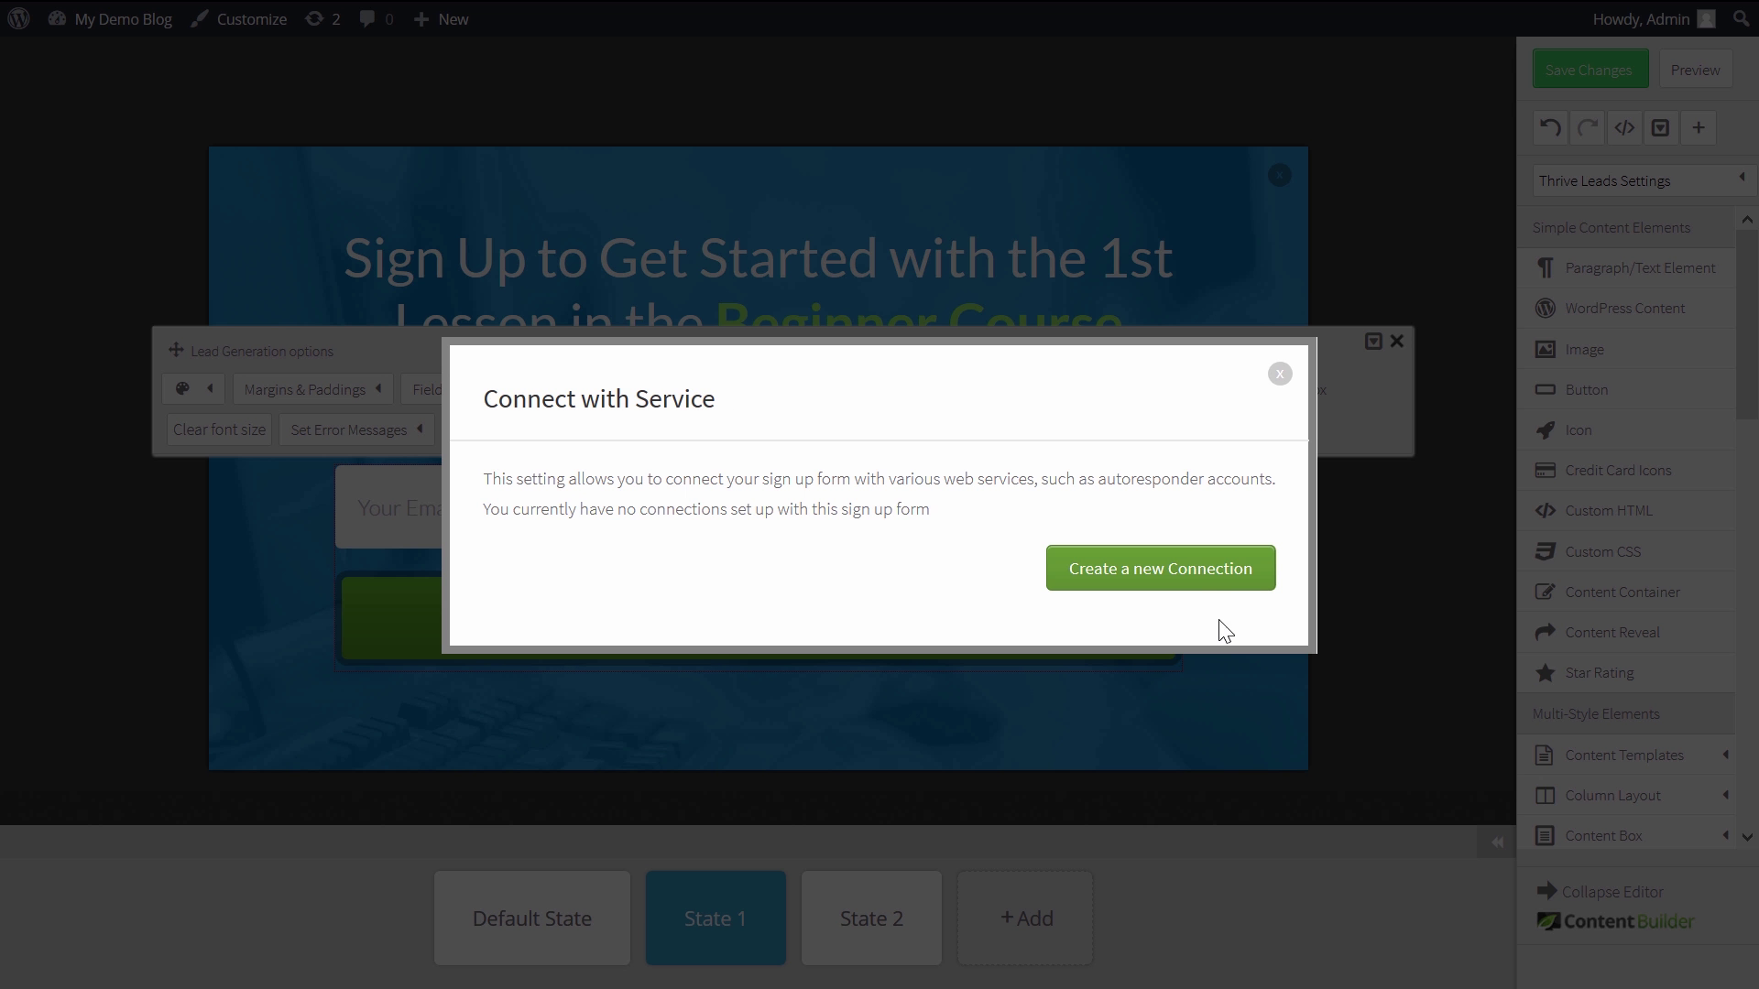
Add an API connection for the form using the Groups Tutorial mailing list
{"action": "left_click", "coordinate": [1205, 583]}
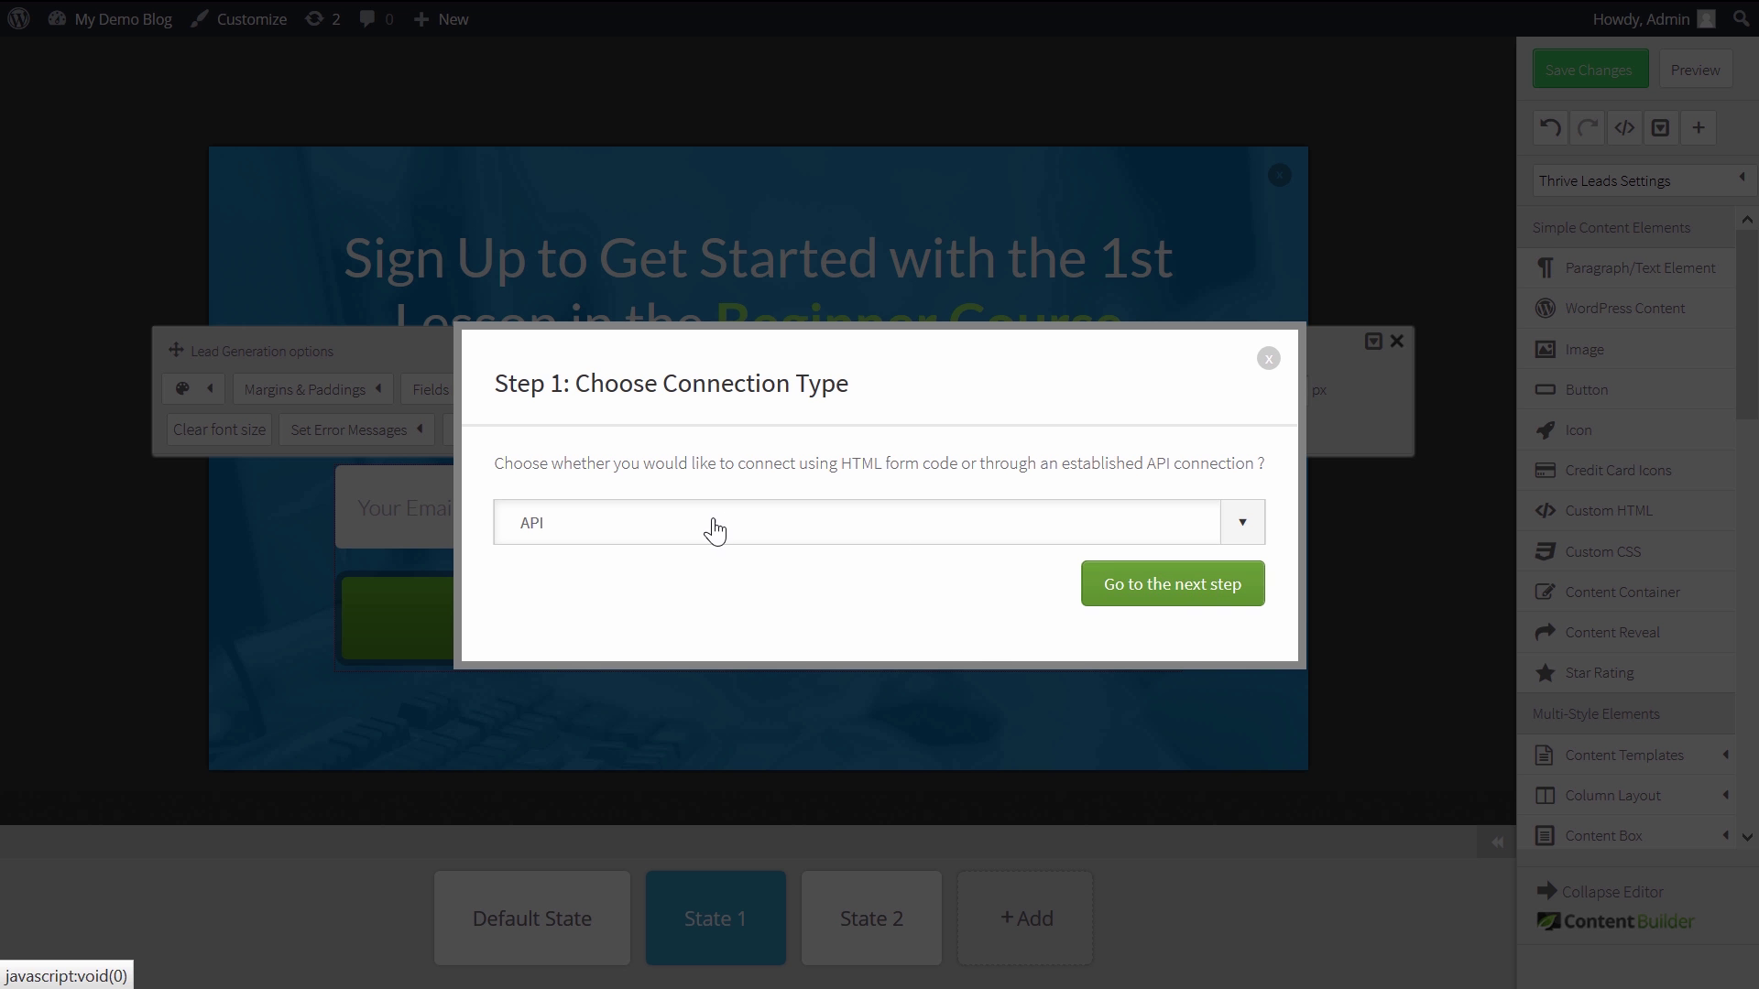
{"action": "left_click", "coordinate": [1158, 589]}
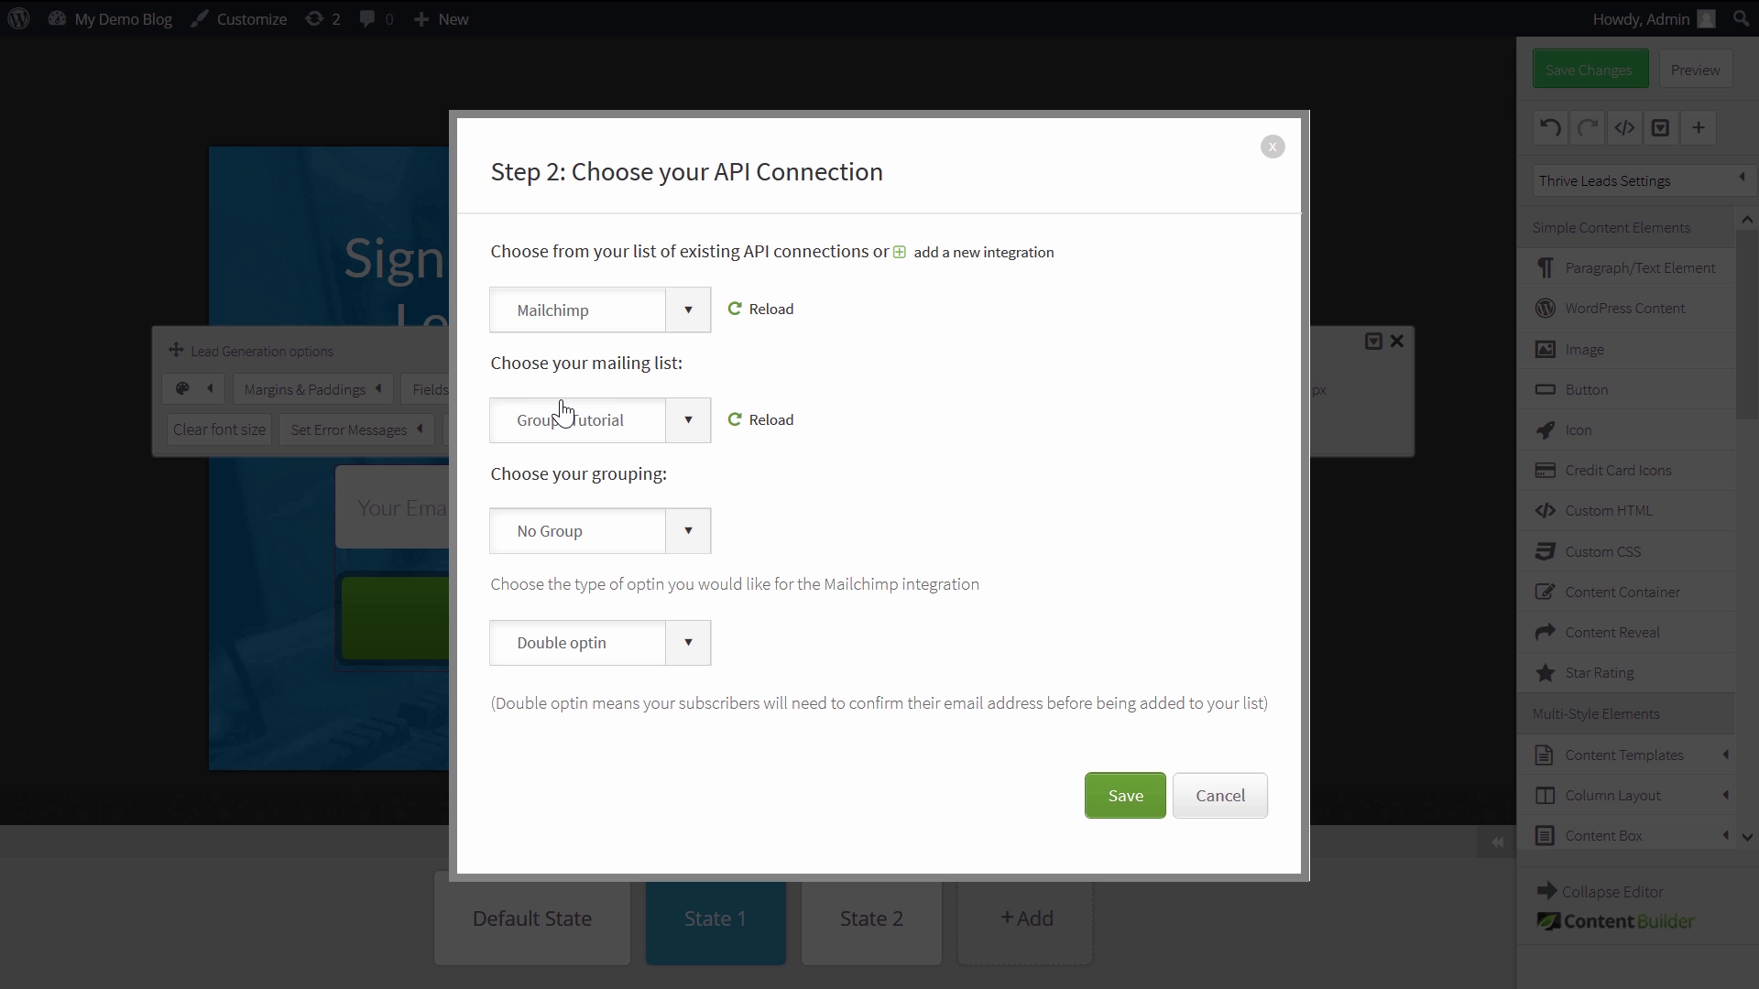
{"action": "left_click", "coordinate": [686, 422]}
{"action": "left_click", "coordinate": [694, 426]}
{"action": "left_click", "coordinate": [692, 425]}
{"action": "left_click", "coordinate": [570, 454]}
Choose the Level grouping and save the form's connection settings
{"action": "left_click", "coordinate": [688, 534]}
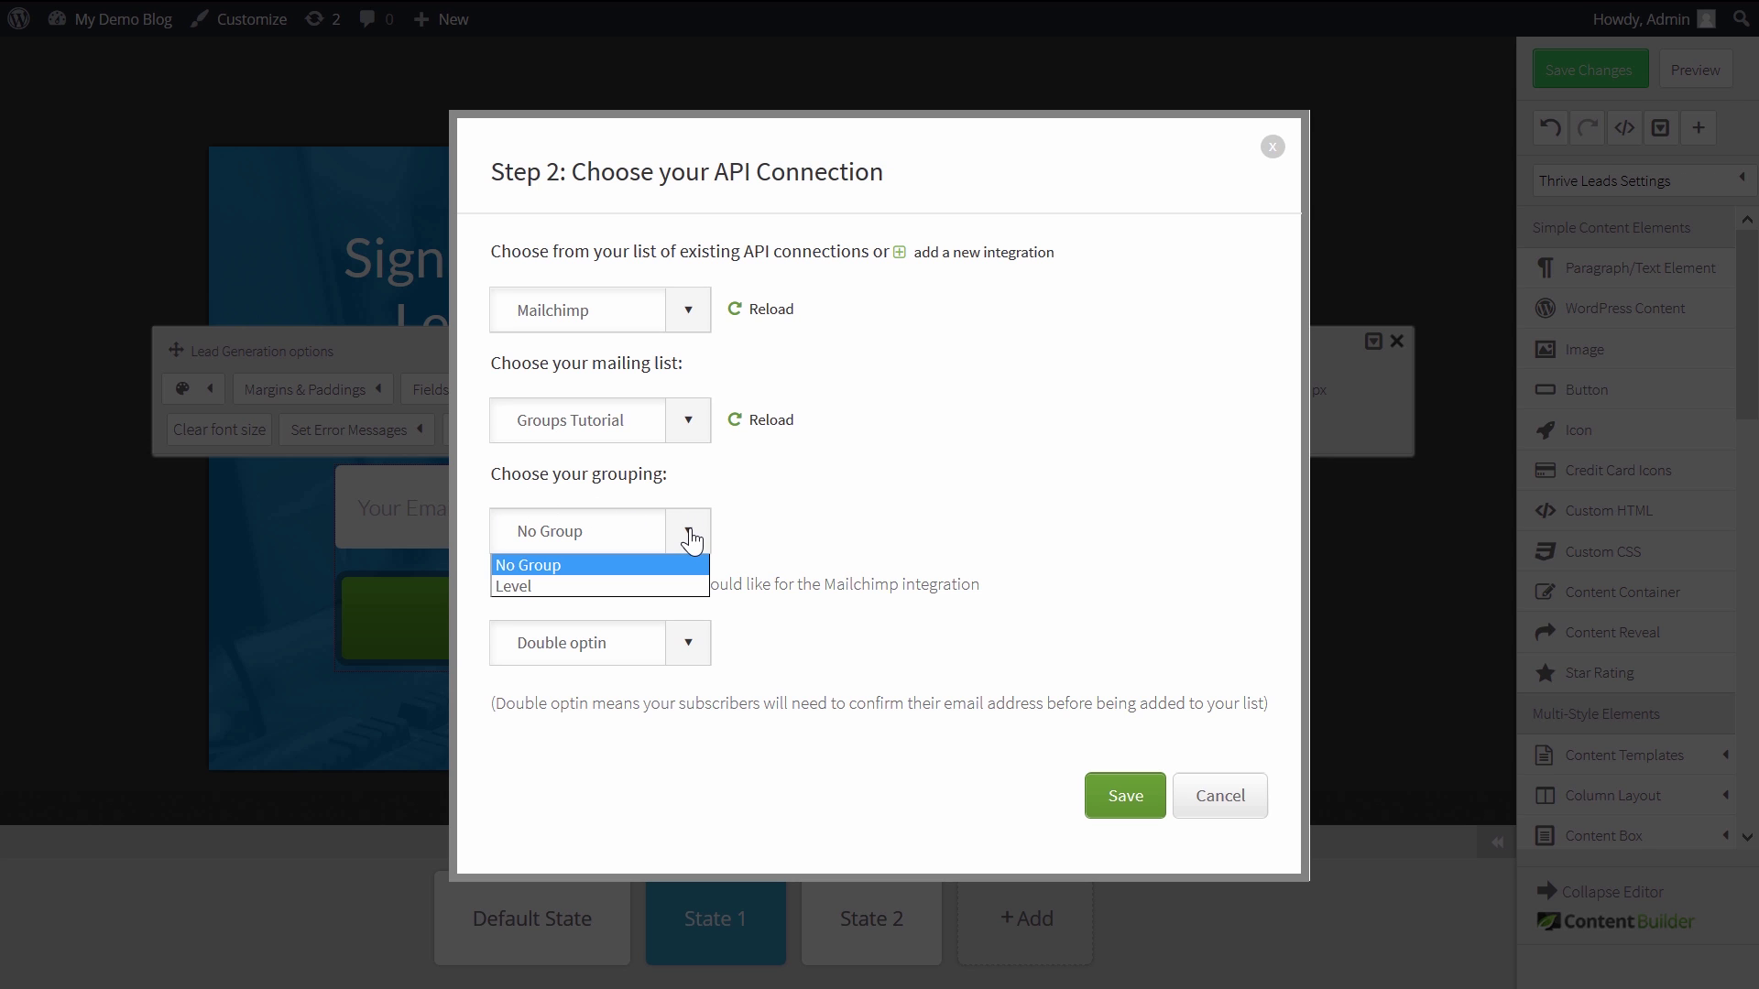
{"action": "left_click", "coordinate": [536, 589]}
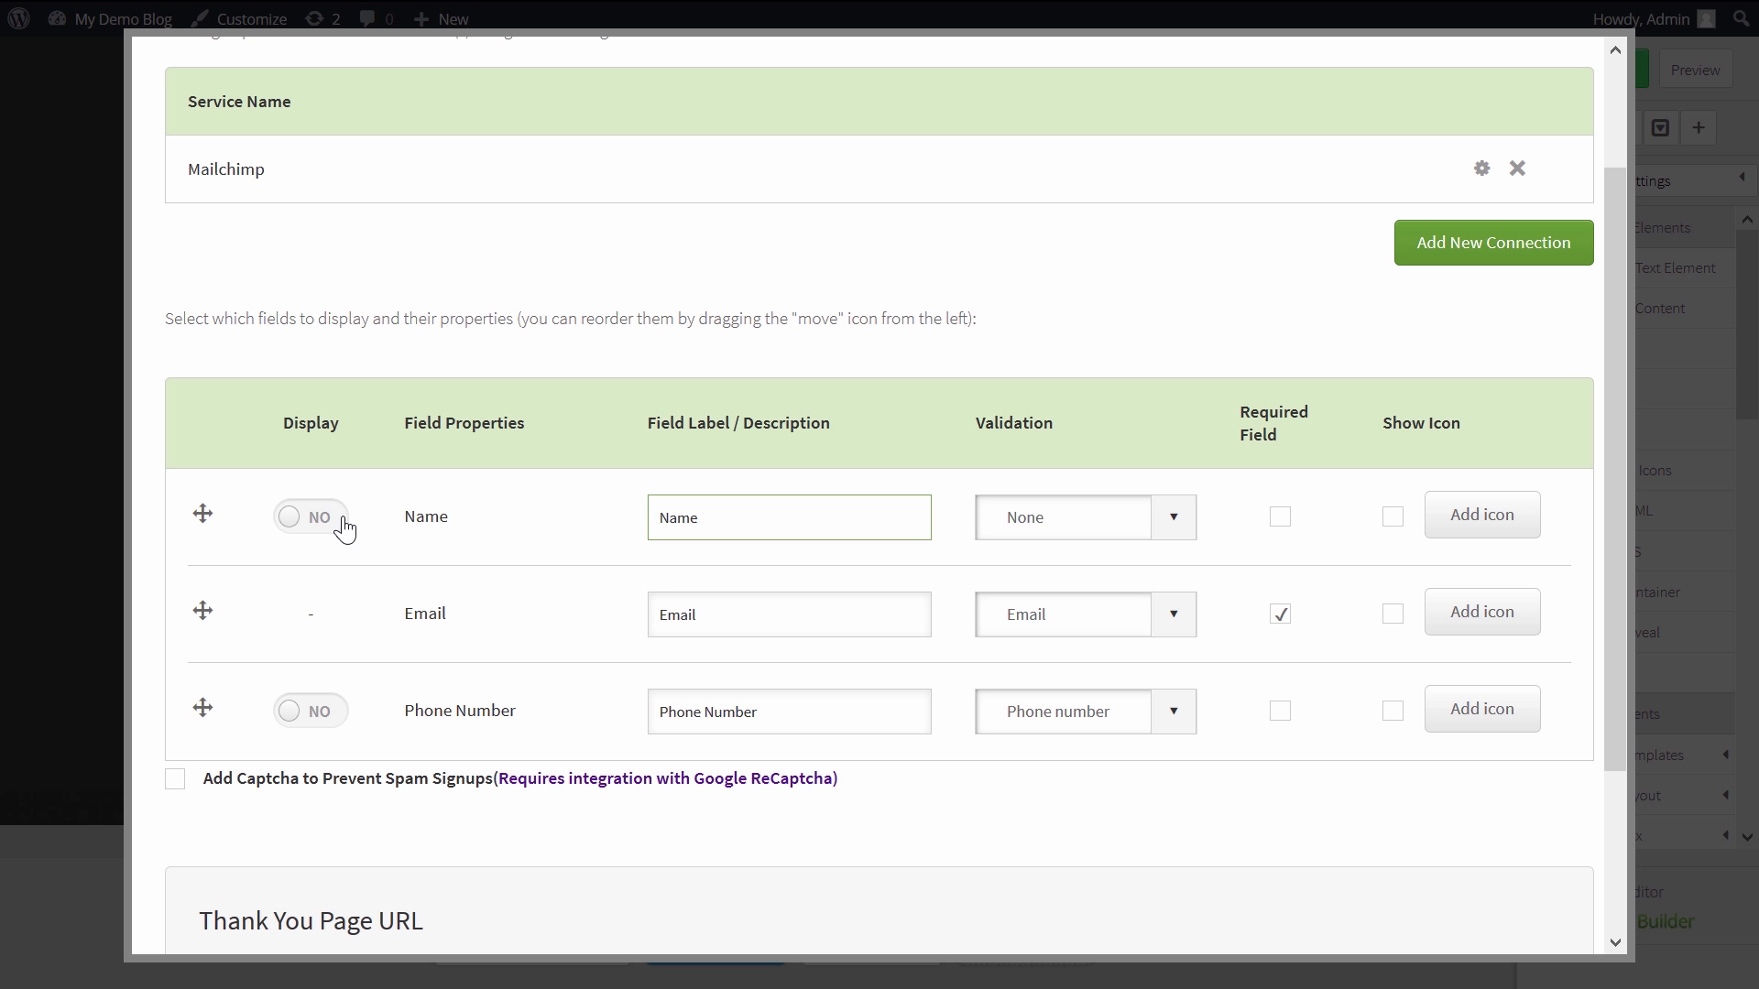
{"action": "scroll", "coordinate": [708, 354], "scroll_direction": "up", "scroll_amount": 1}
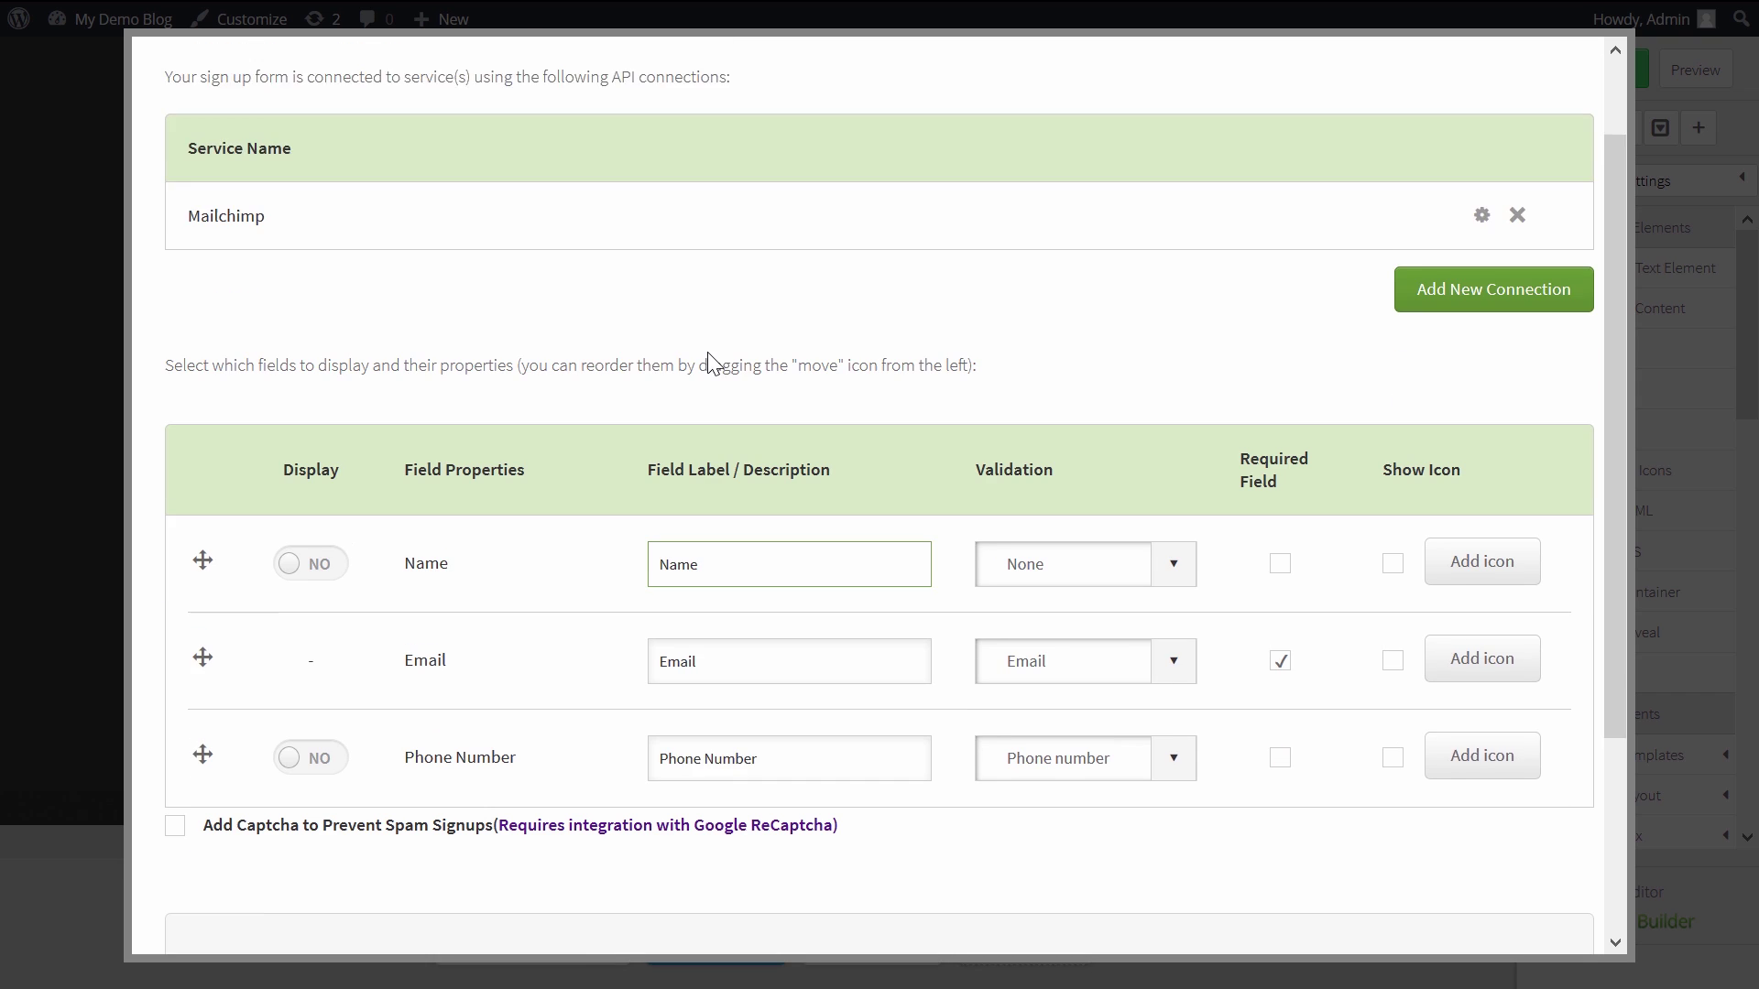
{"action": "scroll", "coordinate": [707, 352], "scroll_direction": "down", "scroll_amount": 3}
{"action": "left_click", "coordinate": [1465, 866]}
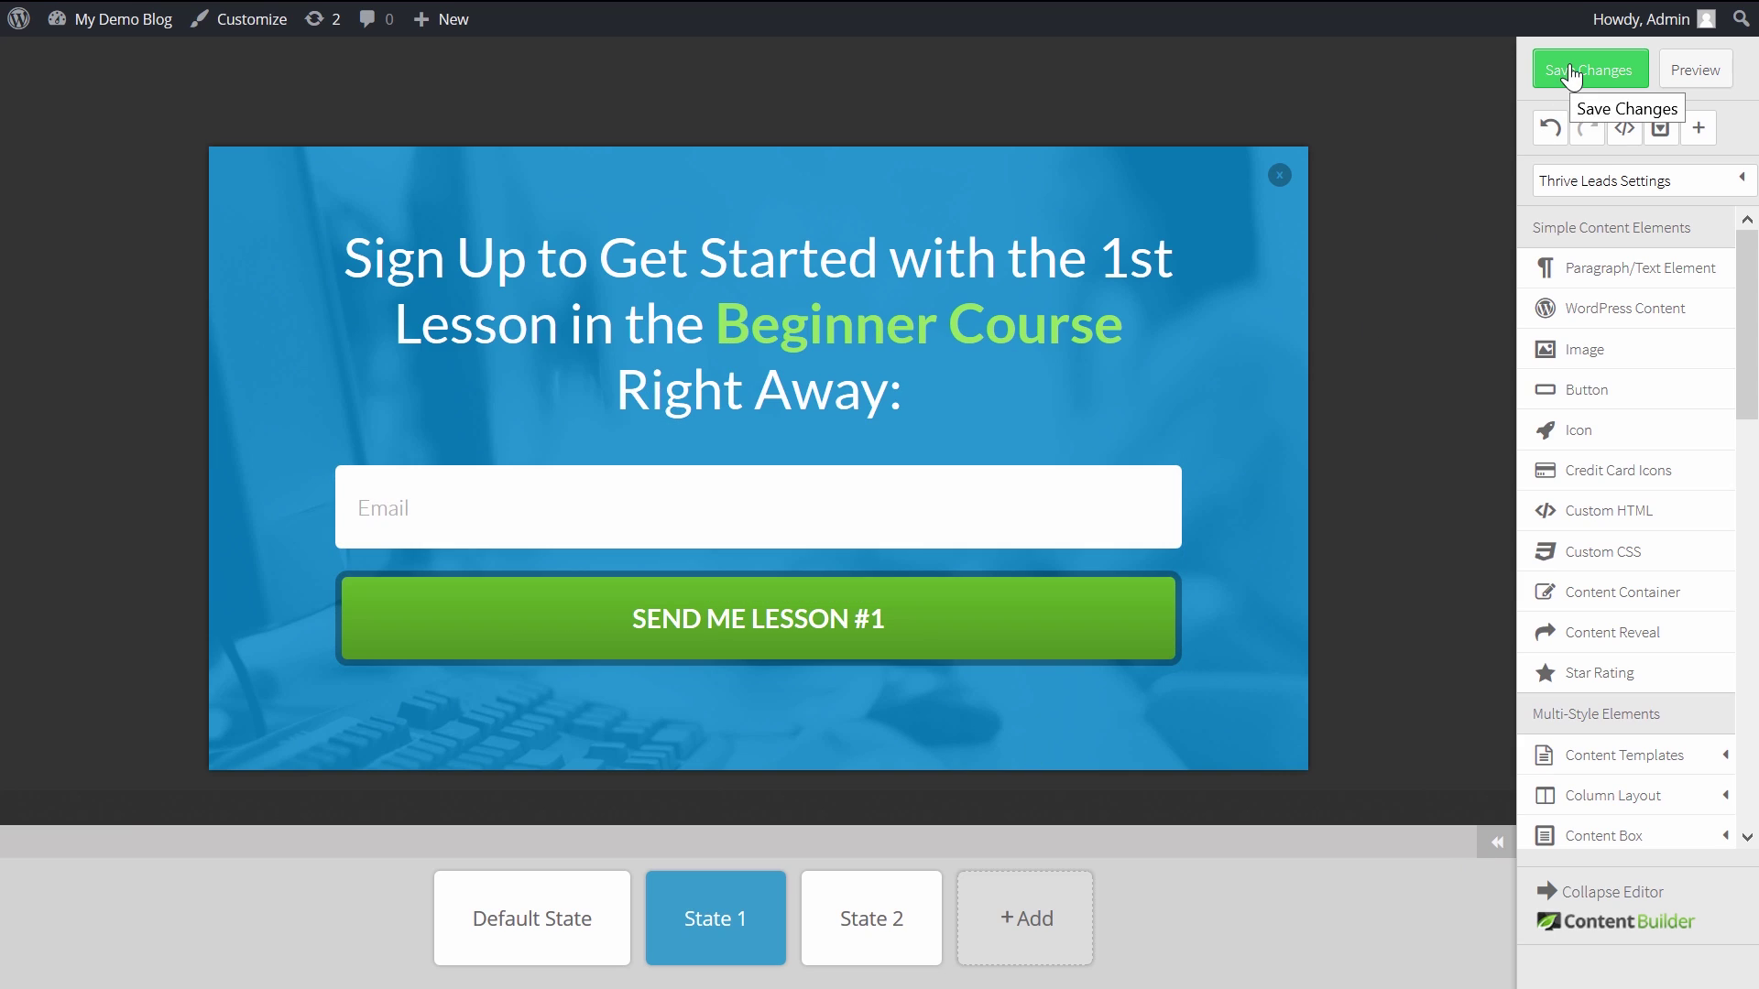
Save the lightbox and change the INTERMEDIATE button's text to ADVANCED
{"action": "left_click", "coordinate": [1571, 76]}
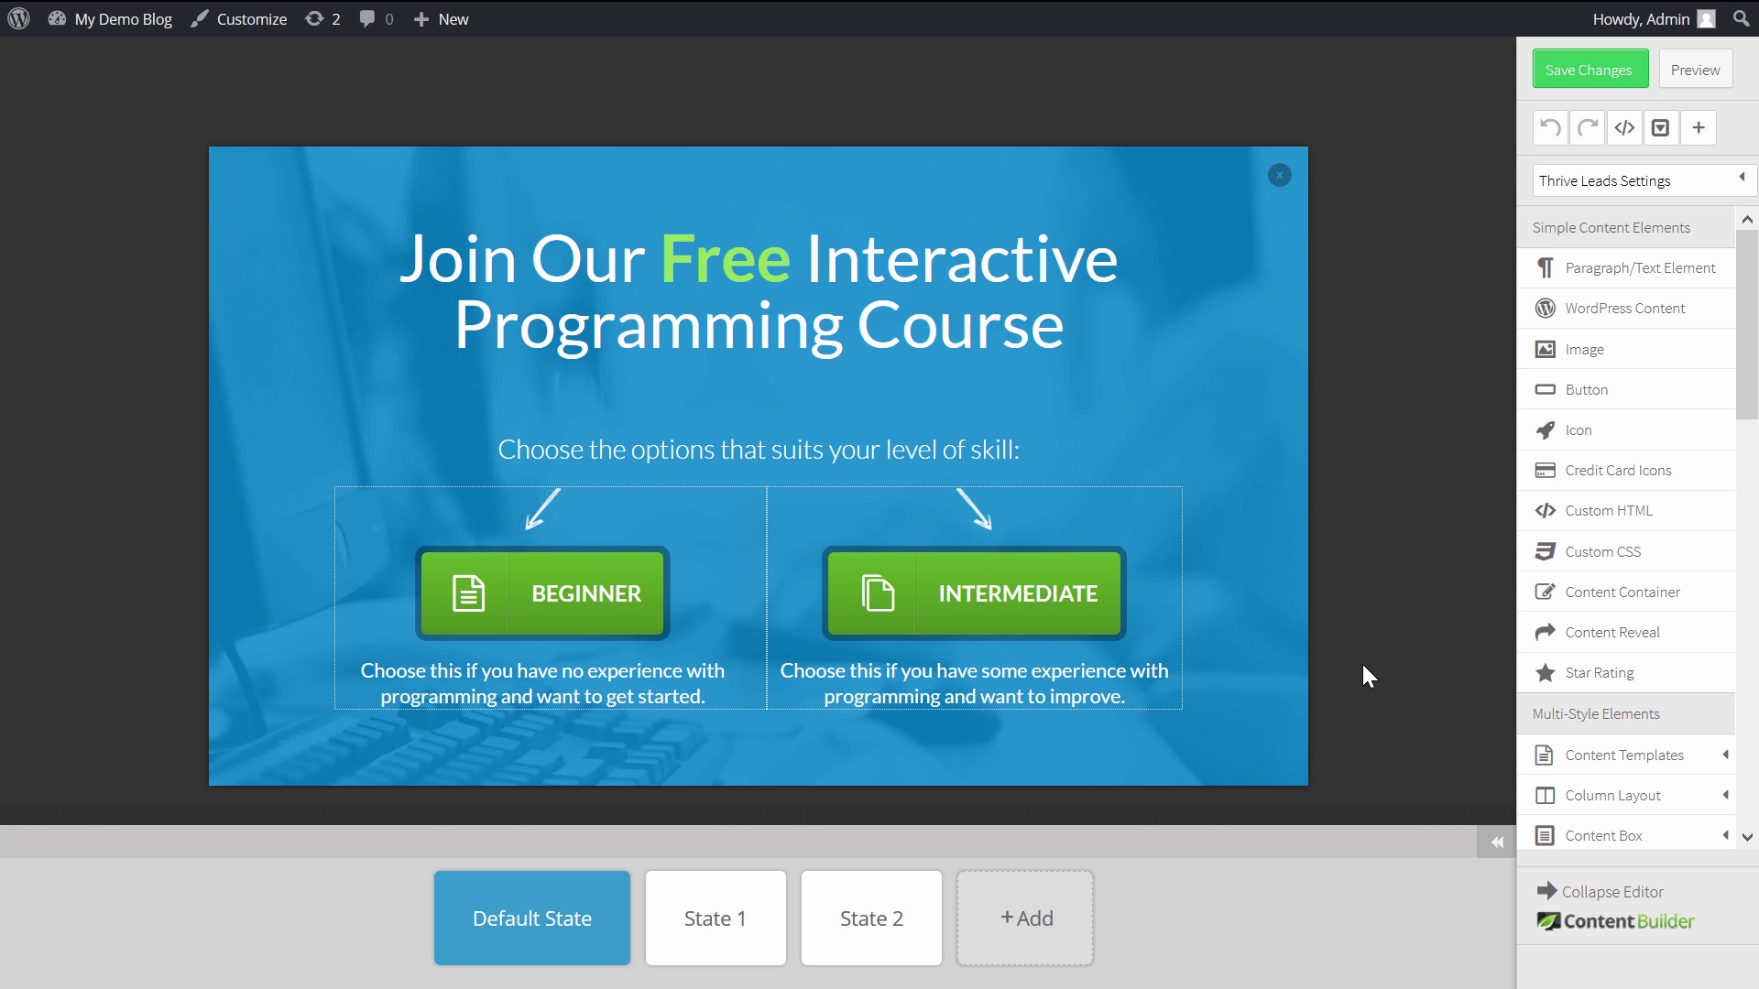
{"action": "left_click", "coordinate": [1007, 609]}
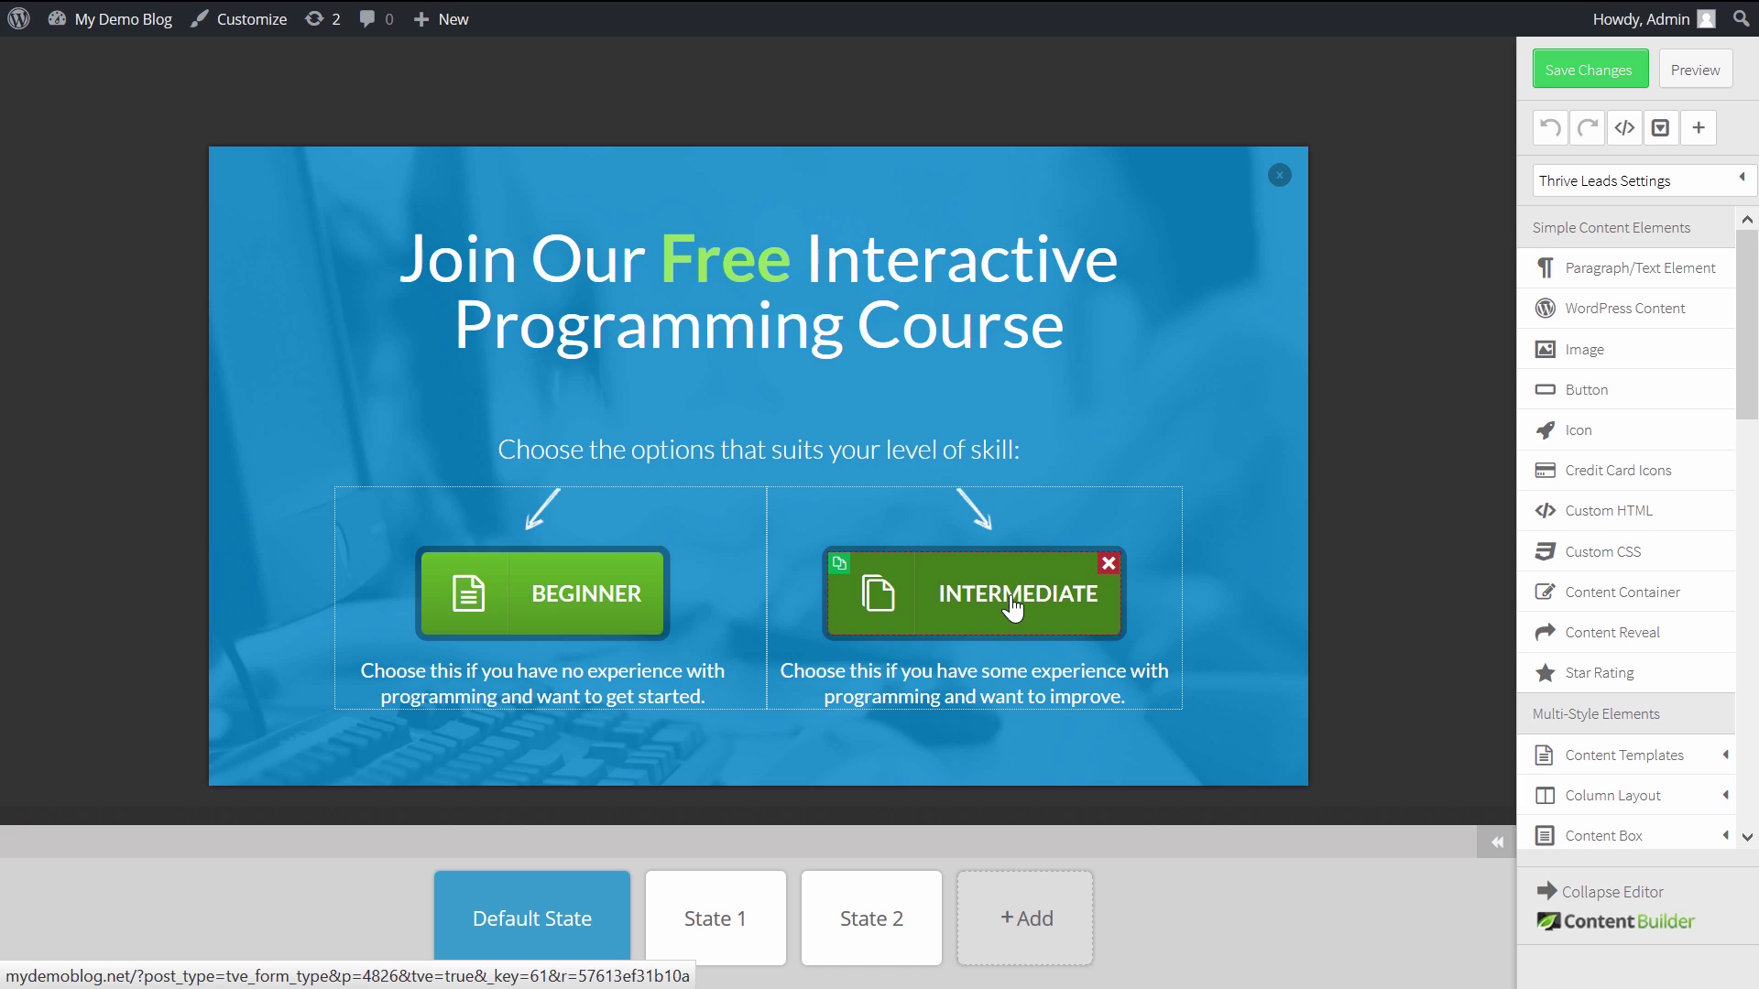
{"action": "left_click", "coordinate": [495, 476]}
{"action": "left_click_drag", "start_coordinate": [561, 553], "coordinate": [208, 539]}
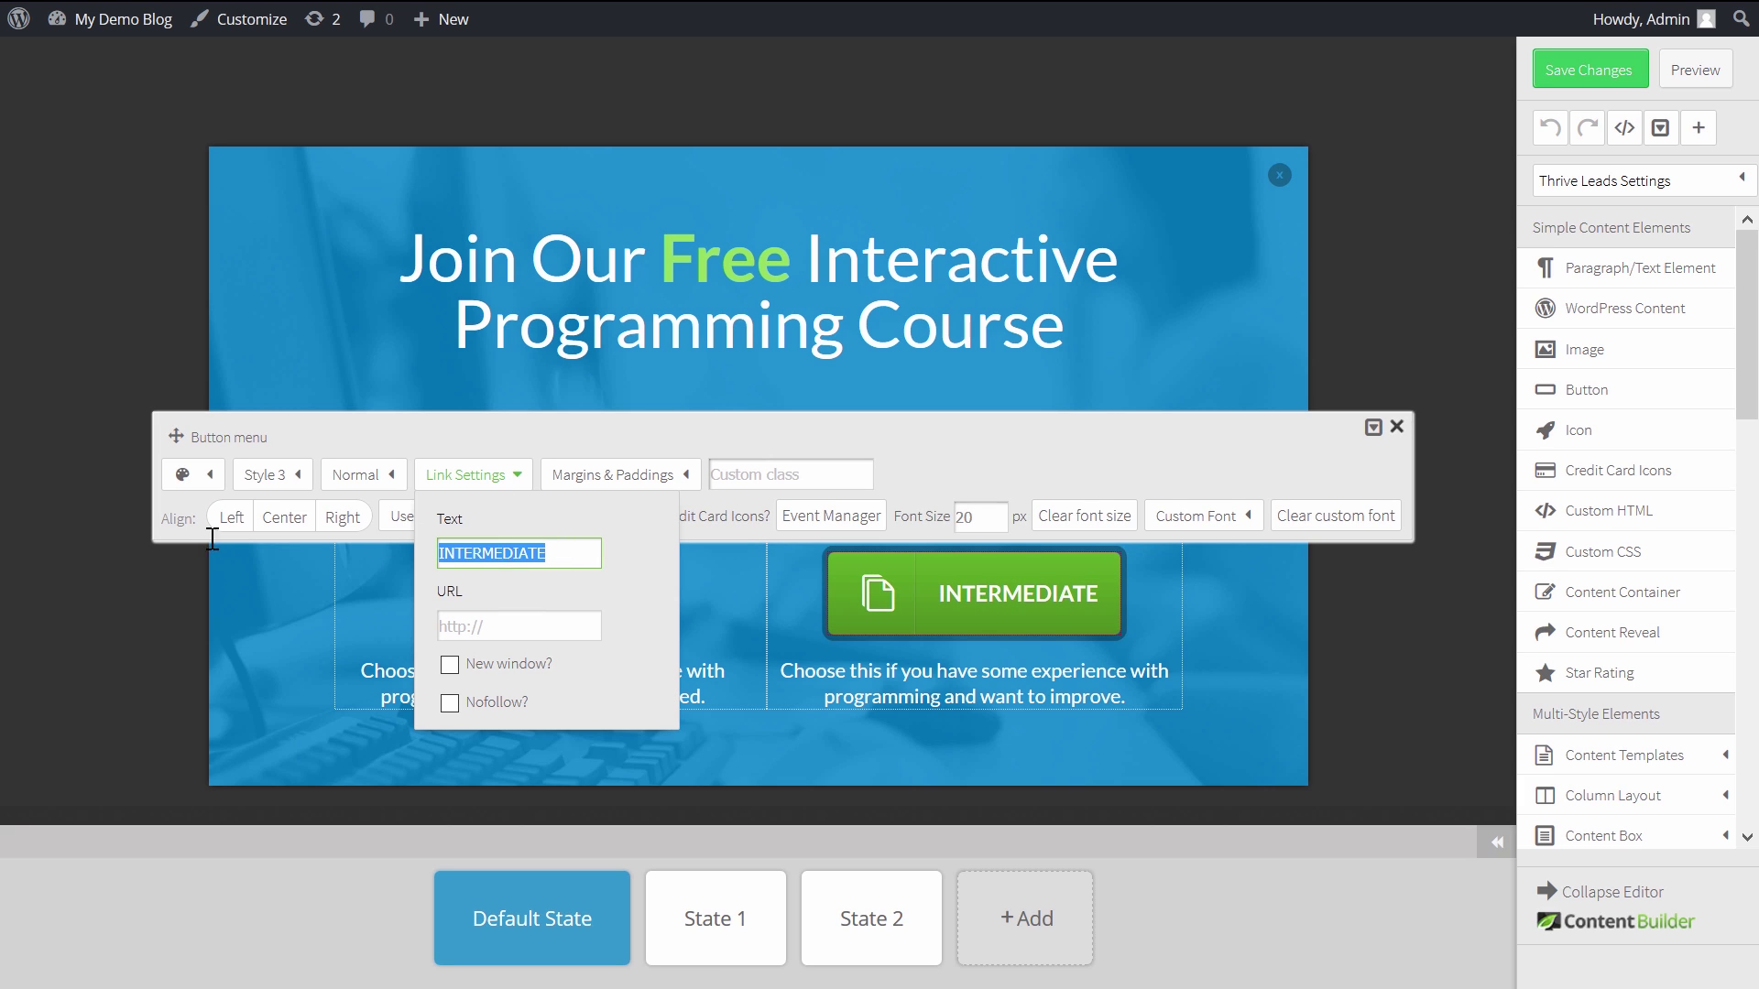
{"action": "type", "text": "ADV"}
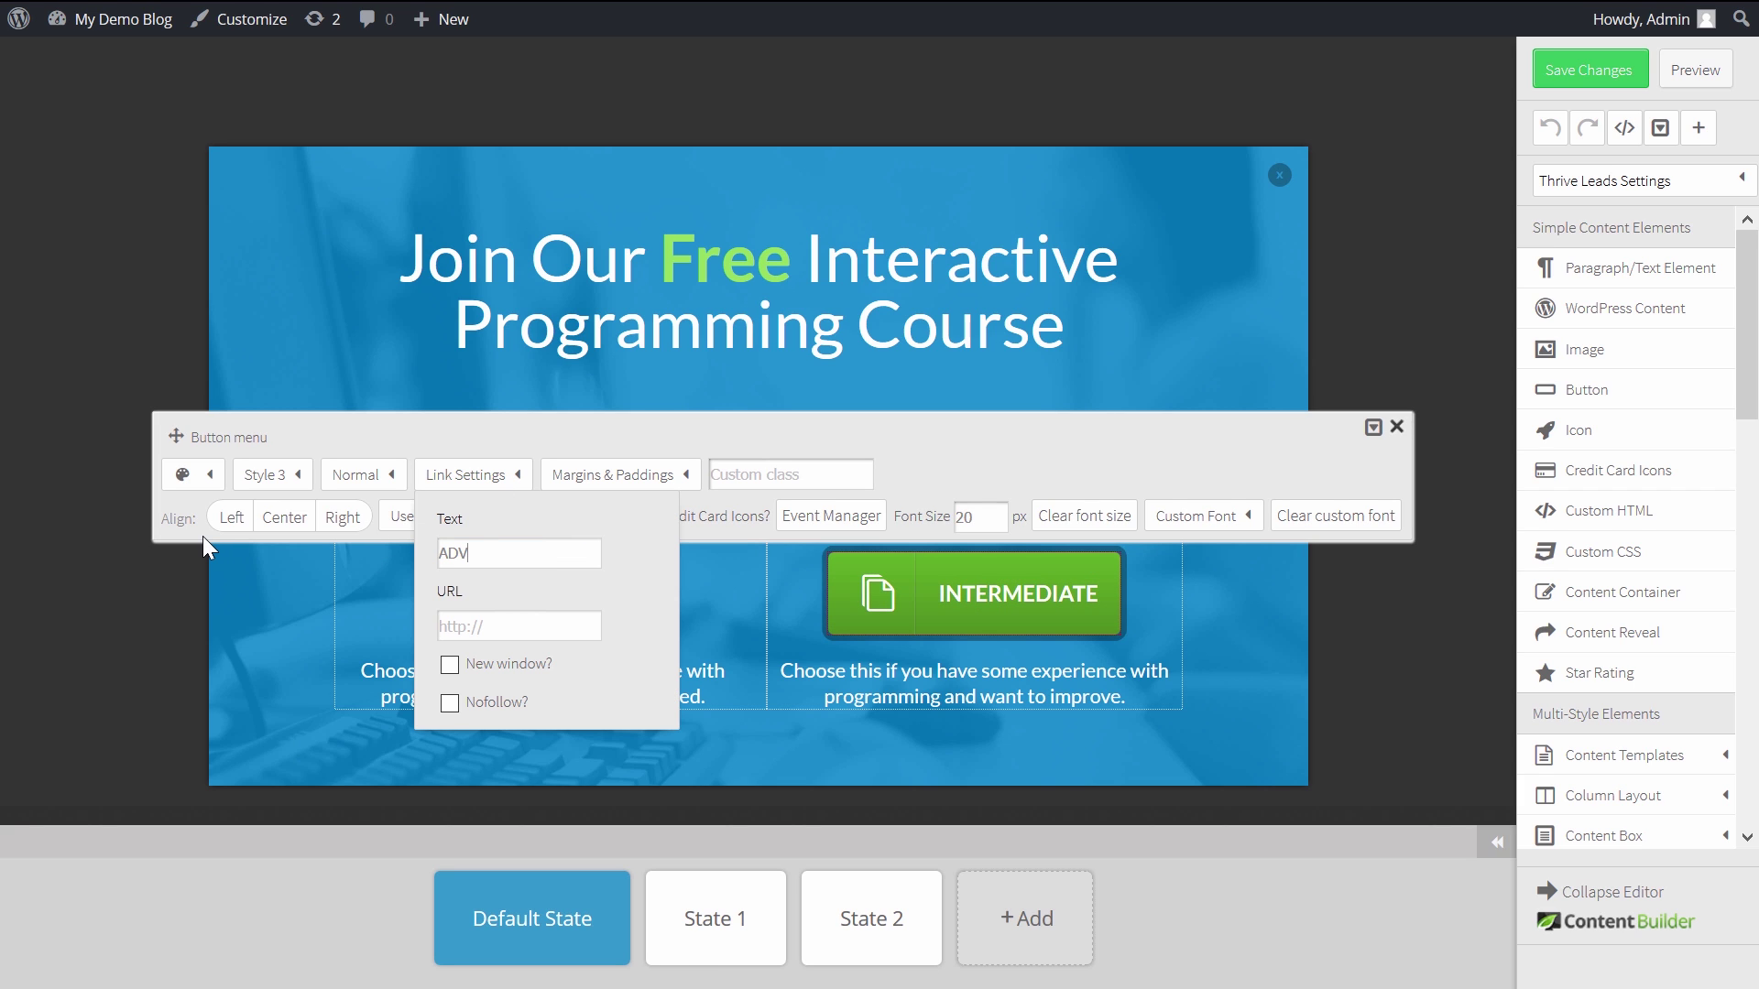
{"action": "type", "text": "ANCED"}
{"action": "left_click", "coordinate": [1319, 627]}
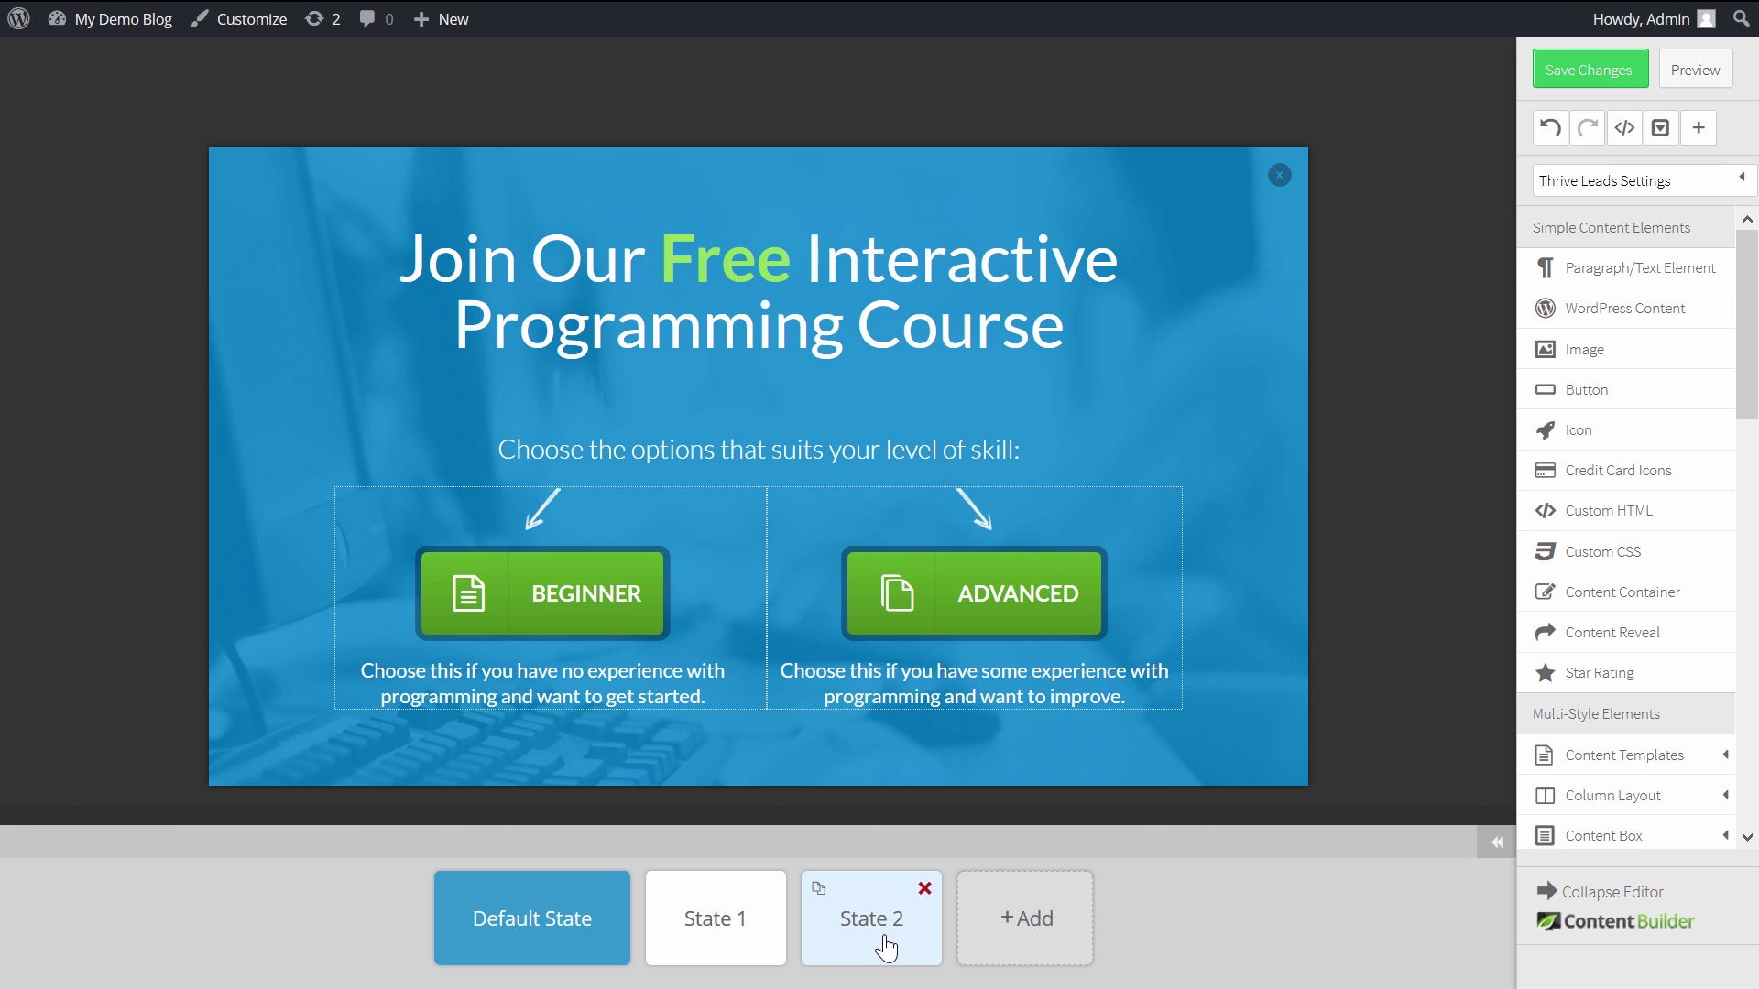
On State 2, start an API connection for the signup form using Mailchimp
{"action": "left_click", "coordinate": [885, 946]}
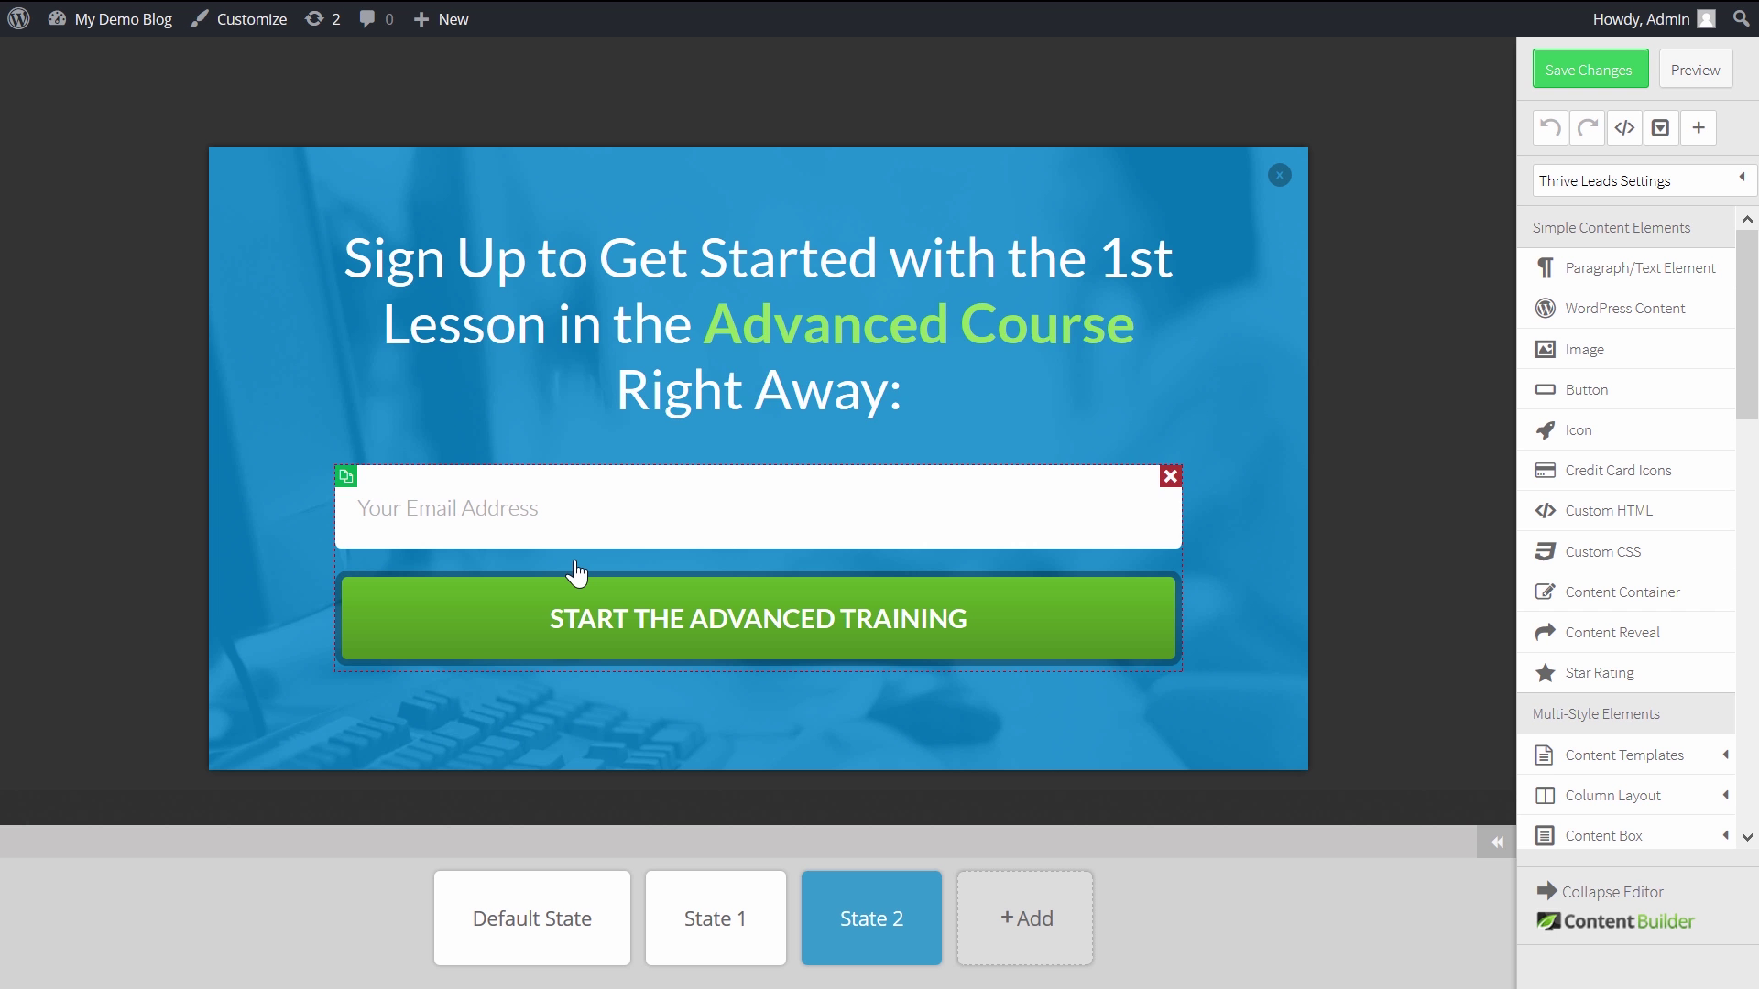
{"action": "left_click", "coordinate": [578, 560]}
{"action": "left_click", "coordinate": [708, 394]}
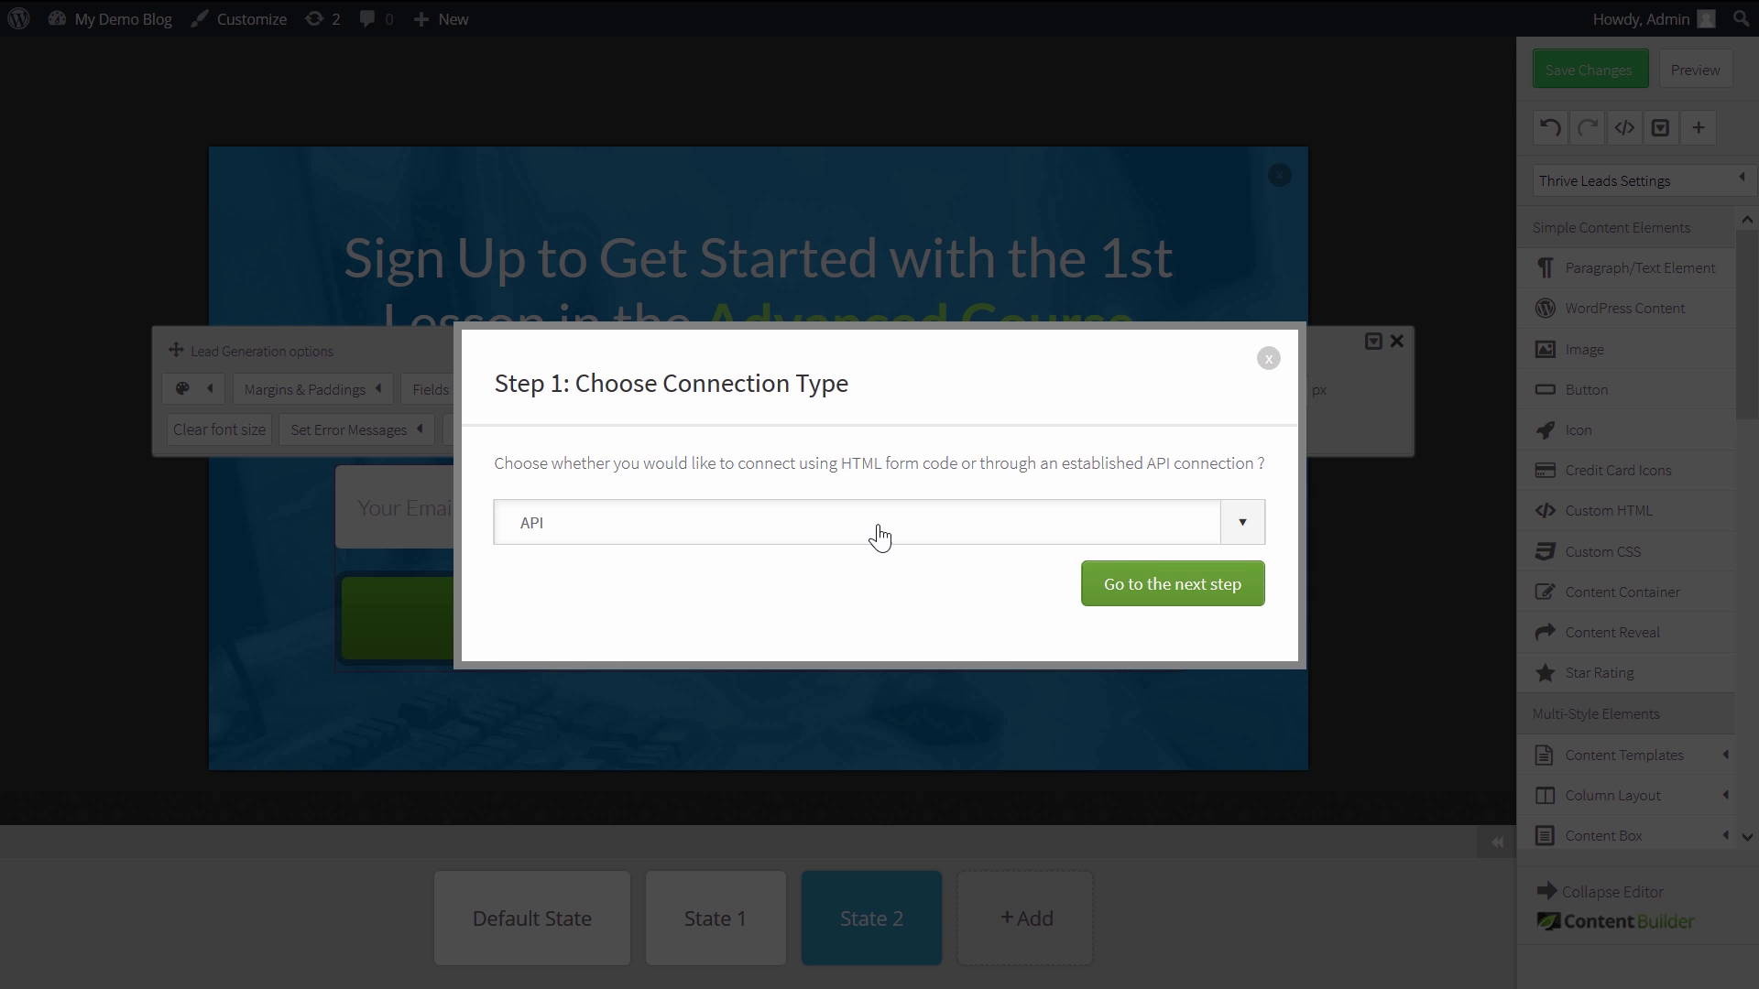
{"action": "left_click", "coordinate": [1146, 584]}
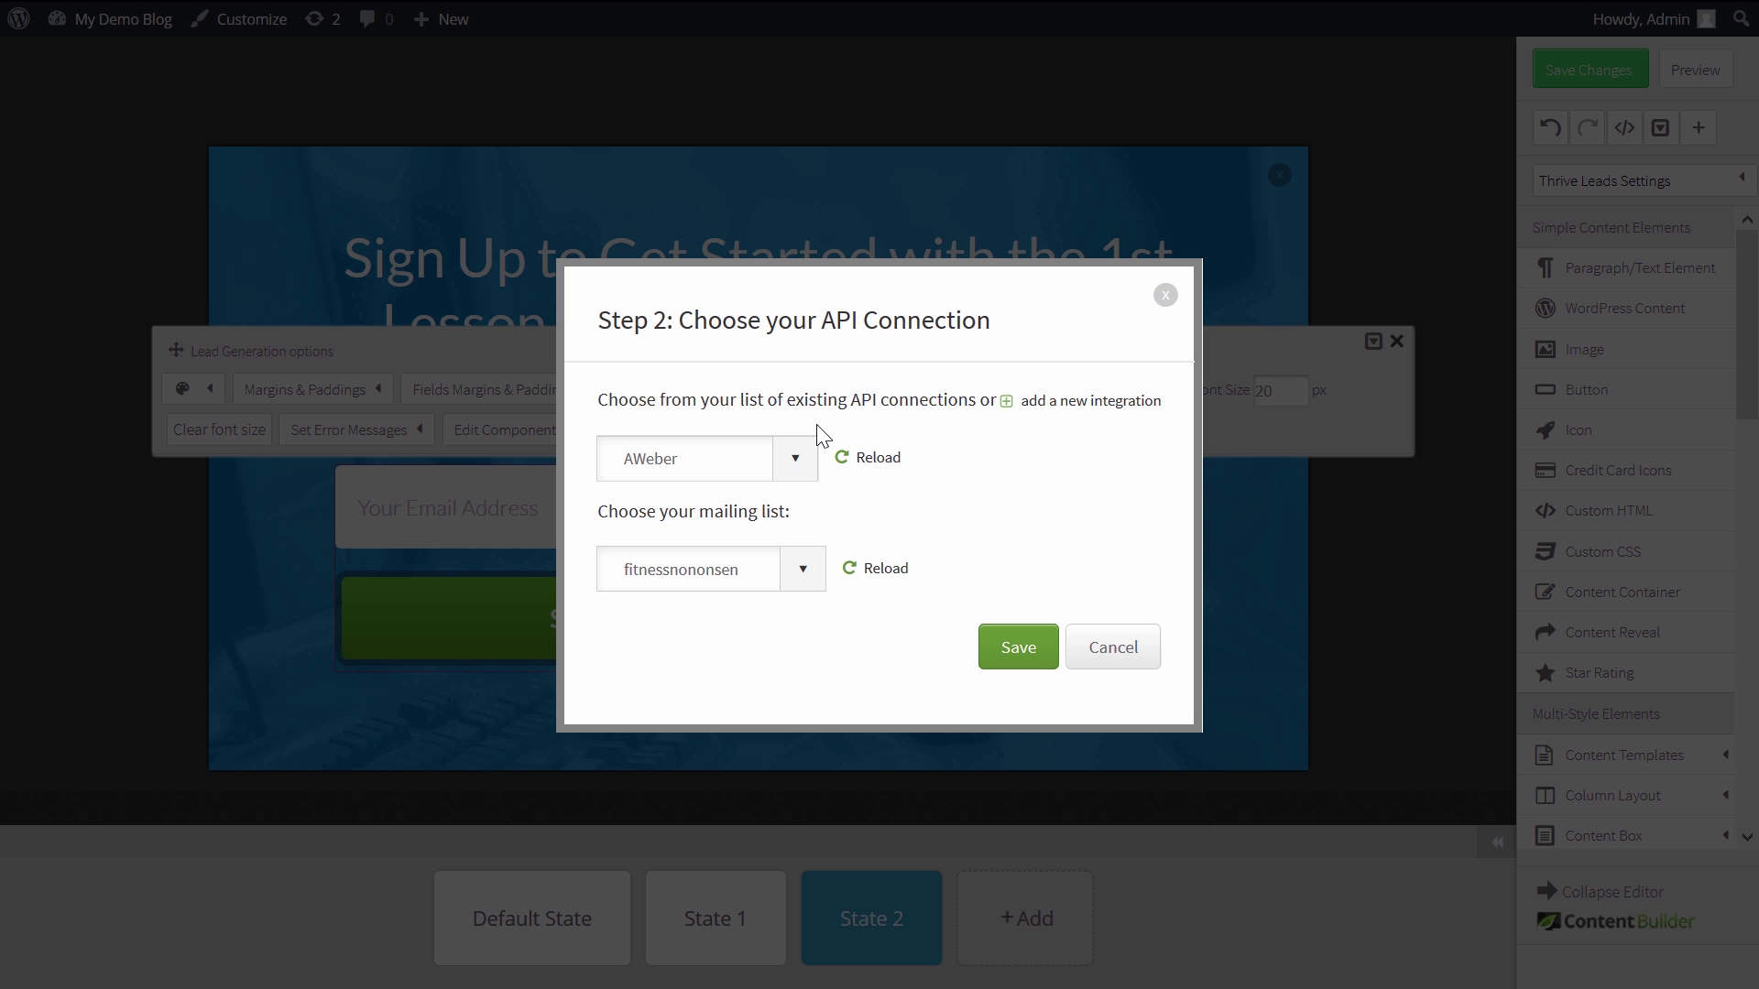
{"action": "left_click", "coordinate": [795, 458]}
{"action": "left_click", "coordinate": [728, 514]}
Choose the Groups Tutorial list, Level grouping and Advanced group, then save
{"action": "left_click", "coordinate": [688, 421]}
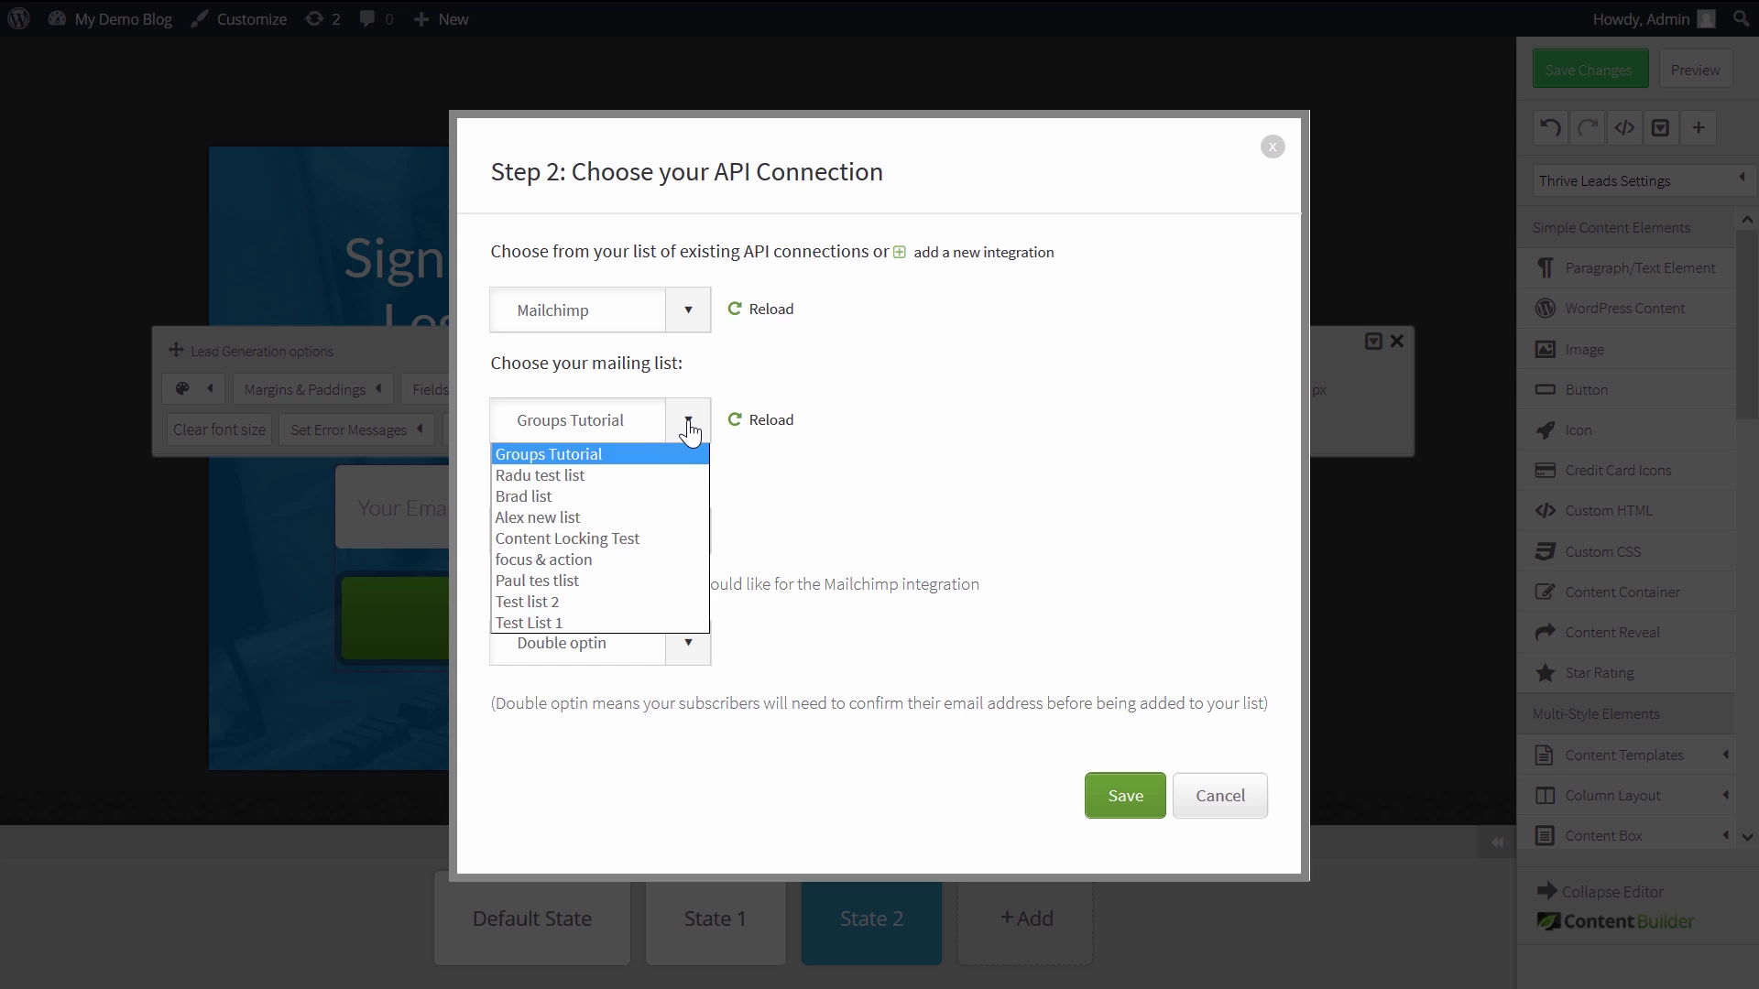
{"action": "left_click", "coordinate": [620, 456]}
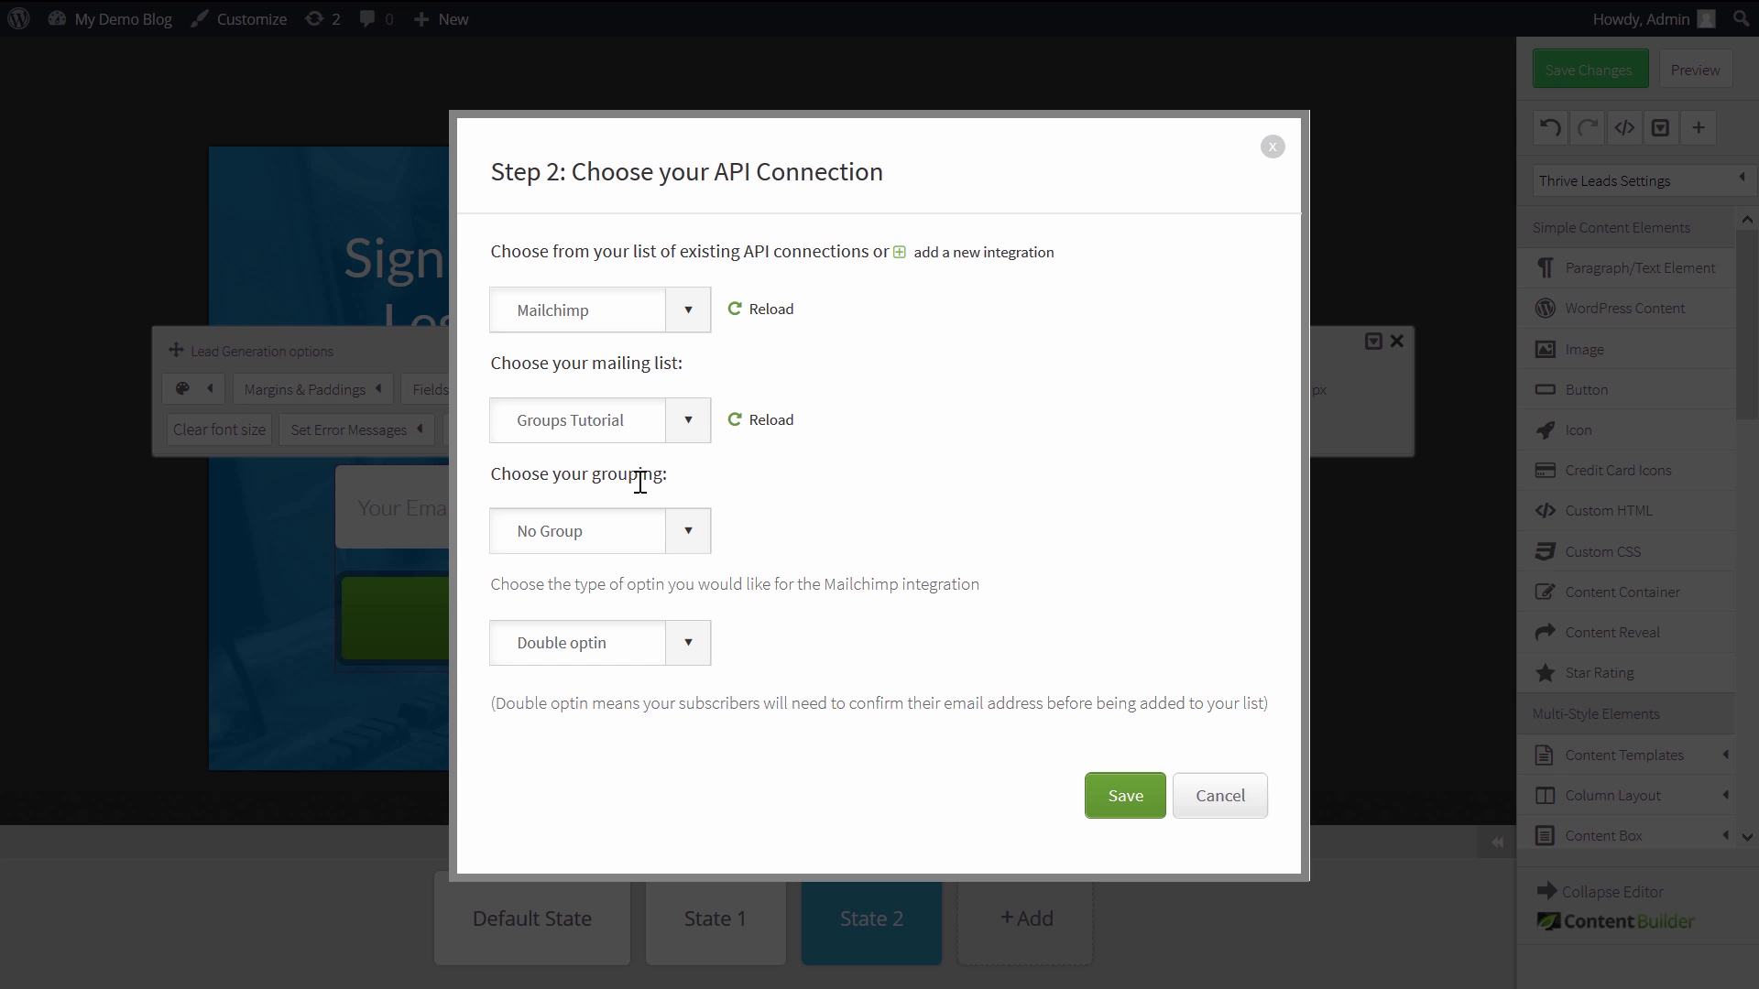
{"action": "left_click", "coordinate": [688, 531]}
{"action": "left_click", "coordinate": [519, 587]}
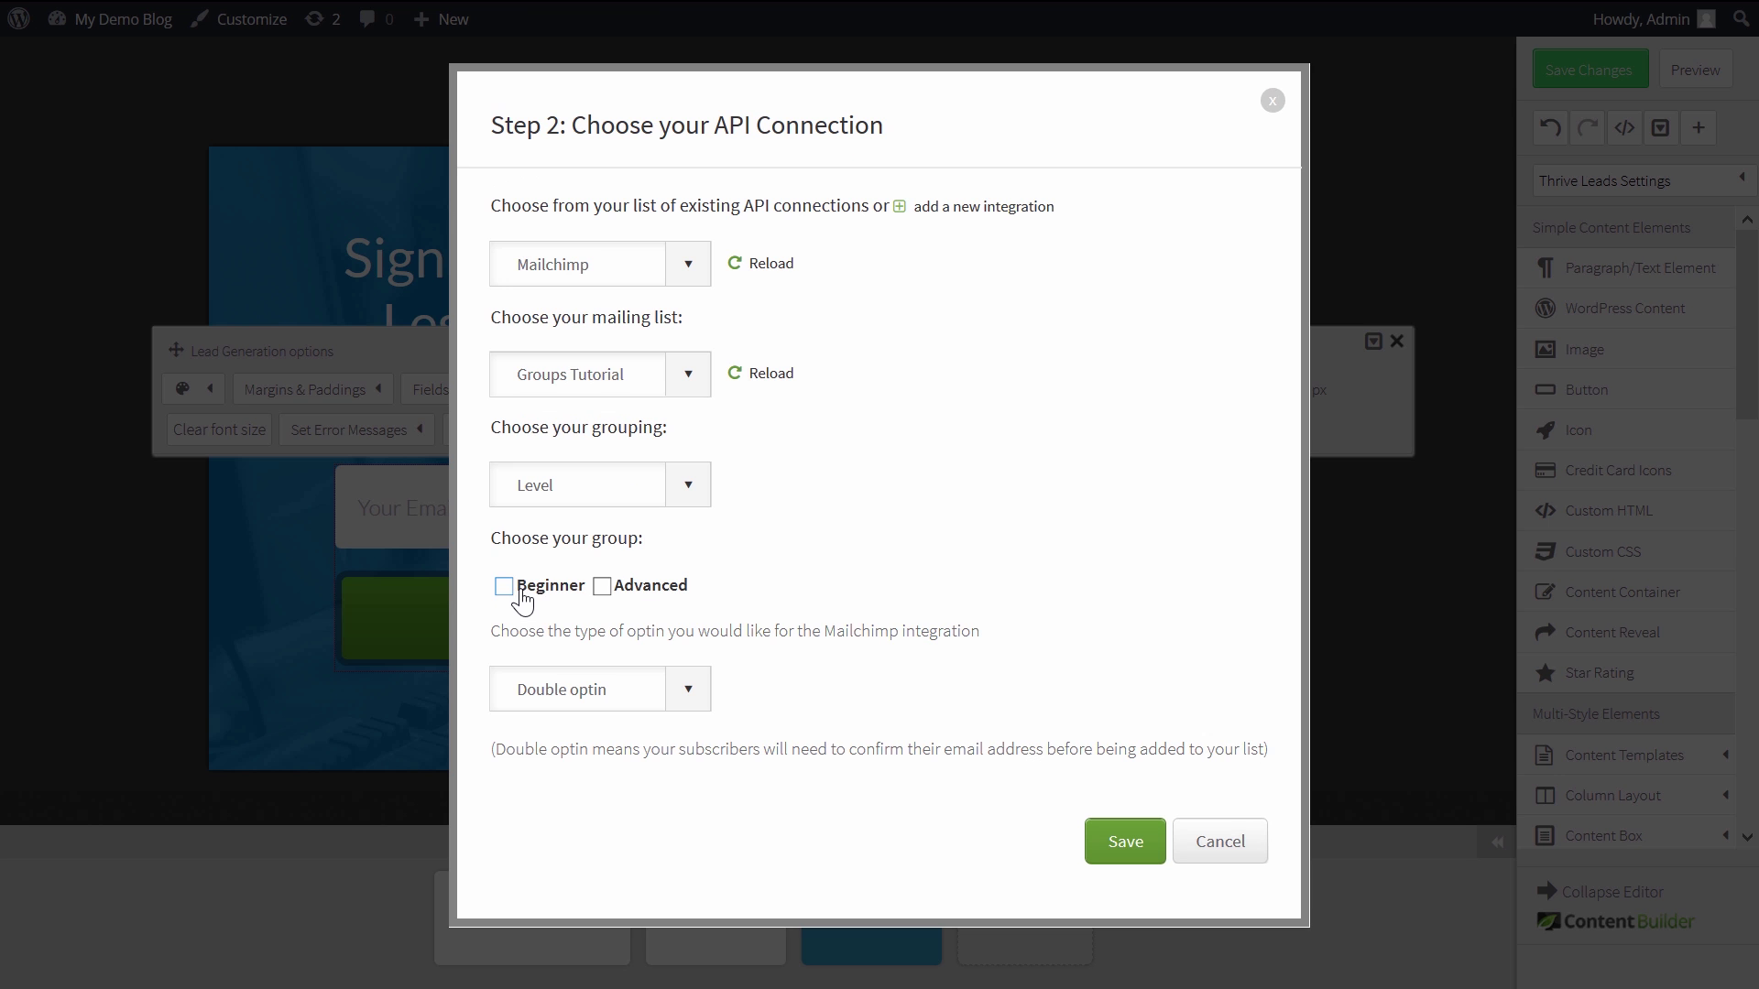
{"action": "left_click", "coordinate": [602, 586]}
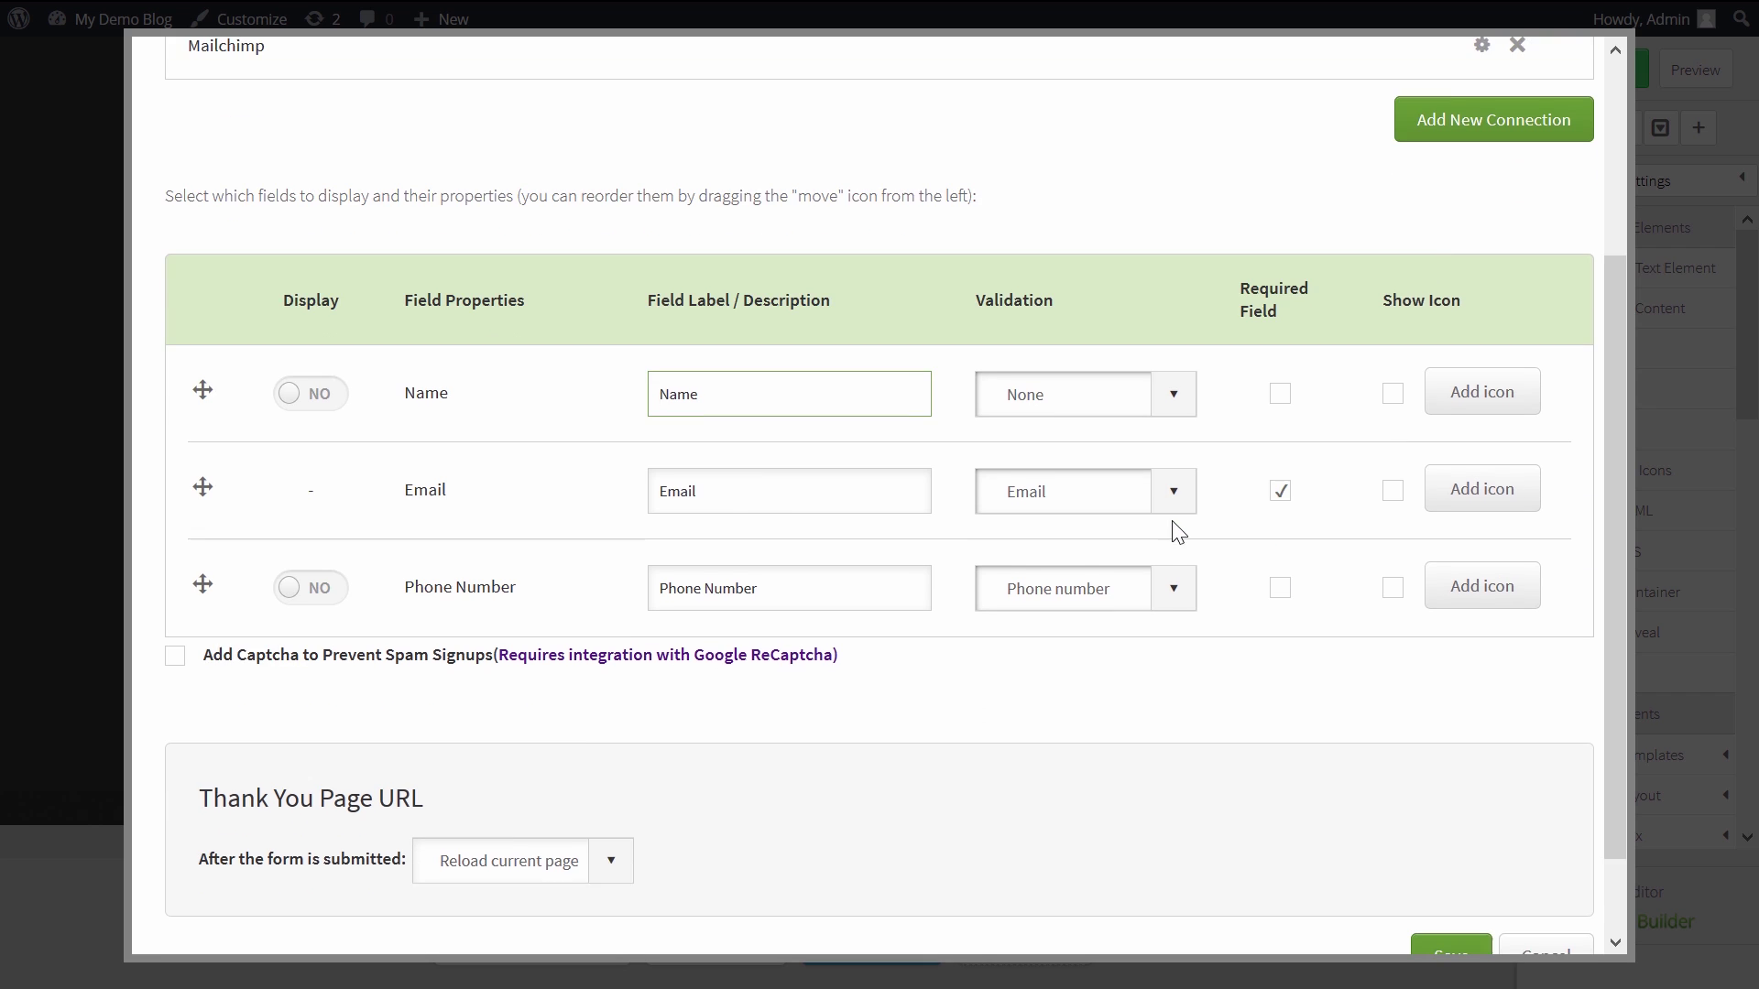
{"action": "scroll", "coordinate": [1265, 641], "scroll_direction": "down", "scroll_amount": 1}
{"action": "left_click", "coordinate": [1450, 855]}
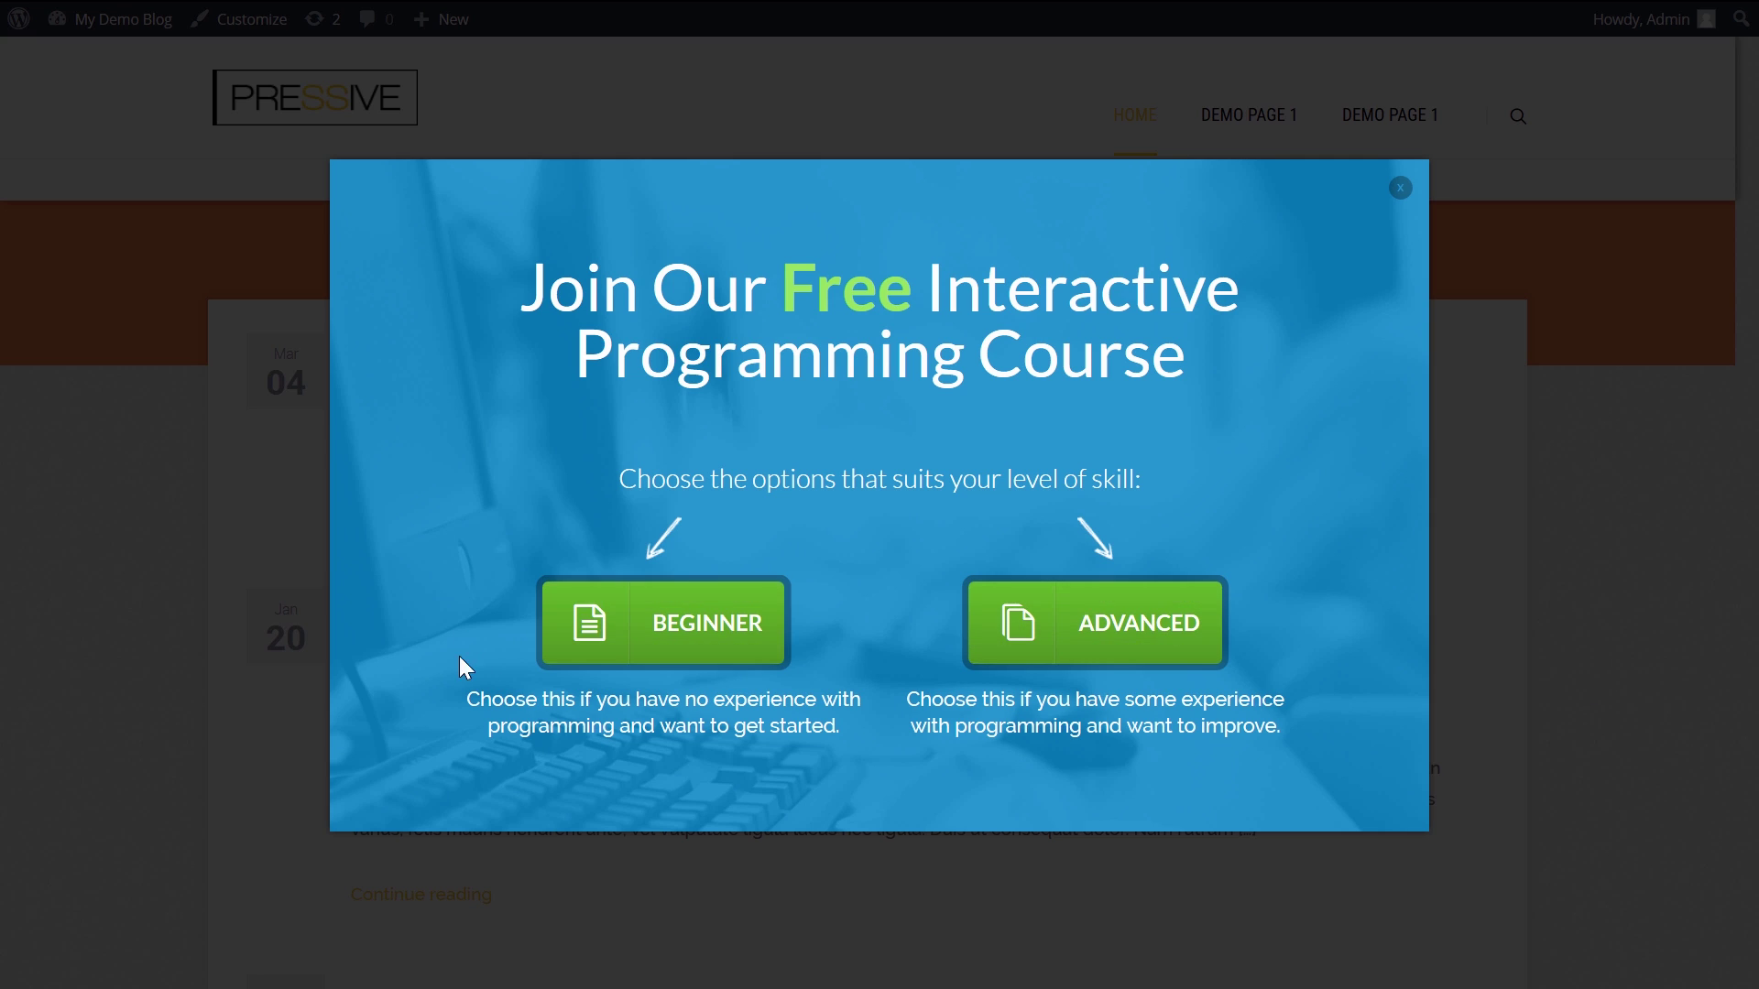
In the live popup, choose BEGINNER to show the Beginner Course signup form
{"action": "left_click", "coordinate": [637, 646]}
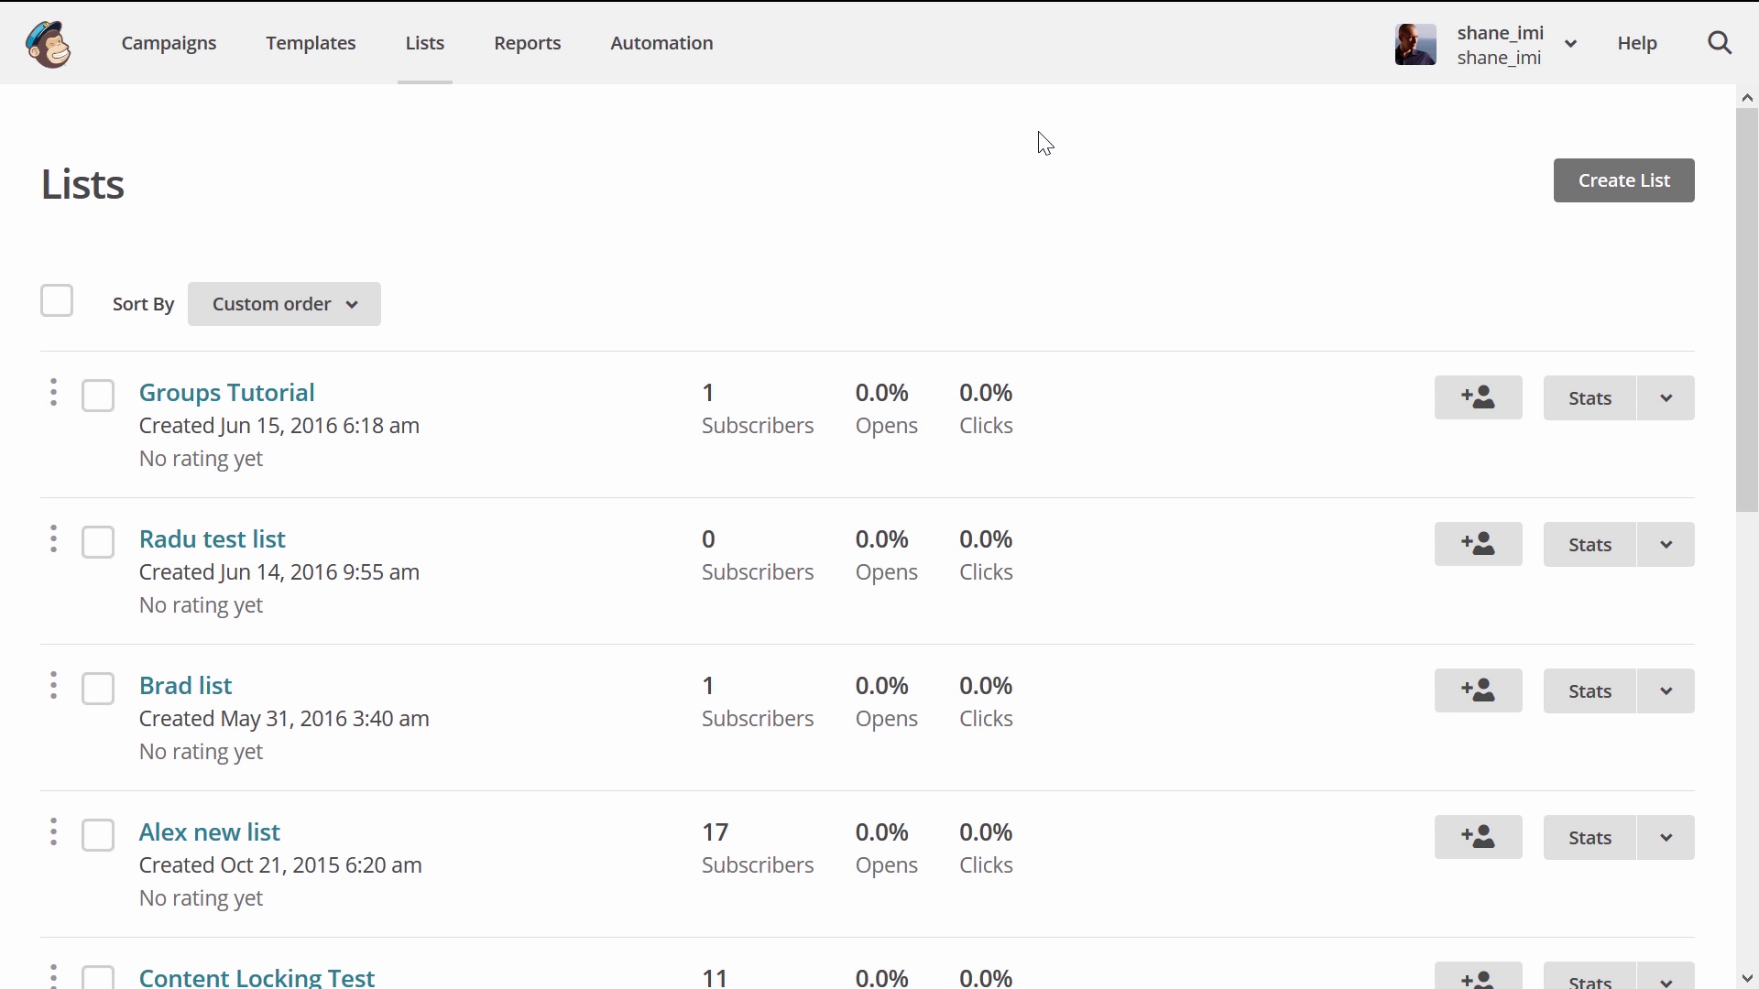
Target the Groups Tutorial campaign at the segment where Level is one of Beginner
{"action": "left_click", "coordinate": [280, 395]}
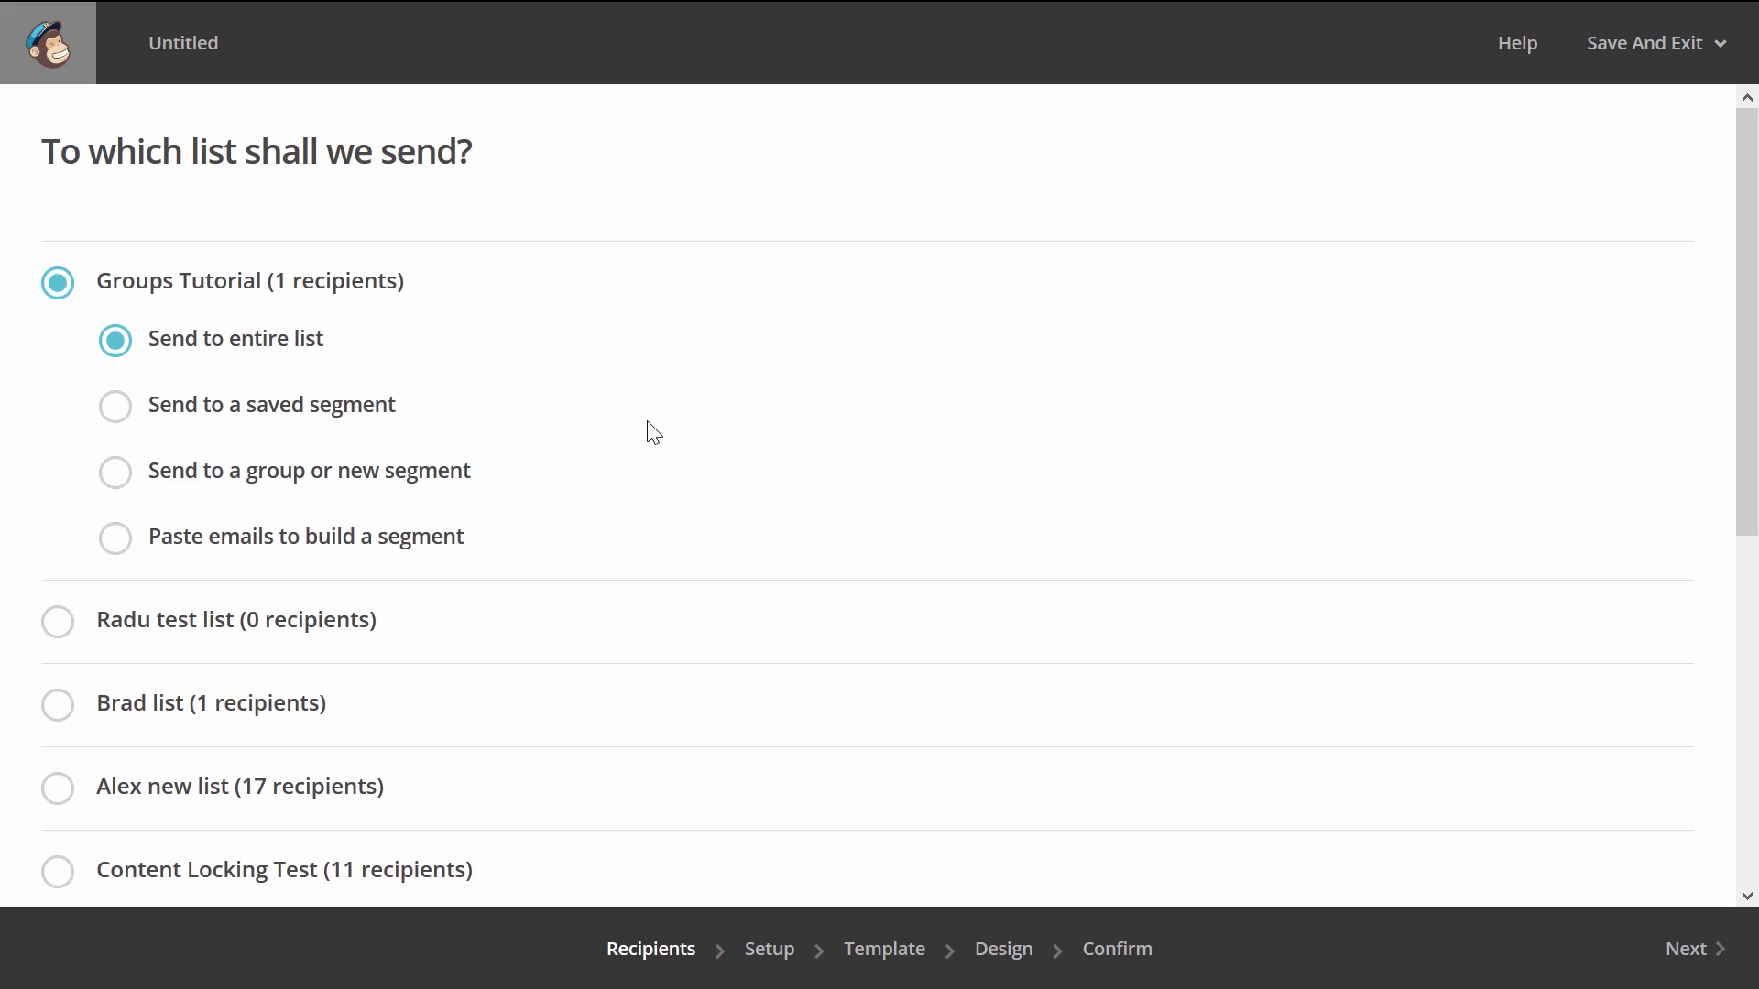
{"action": "left_click", "coordinate": [123, 476]}
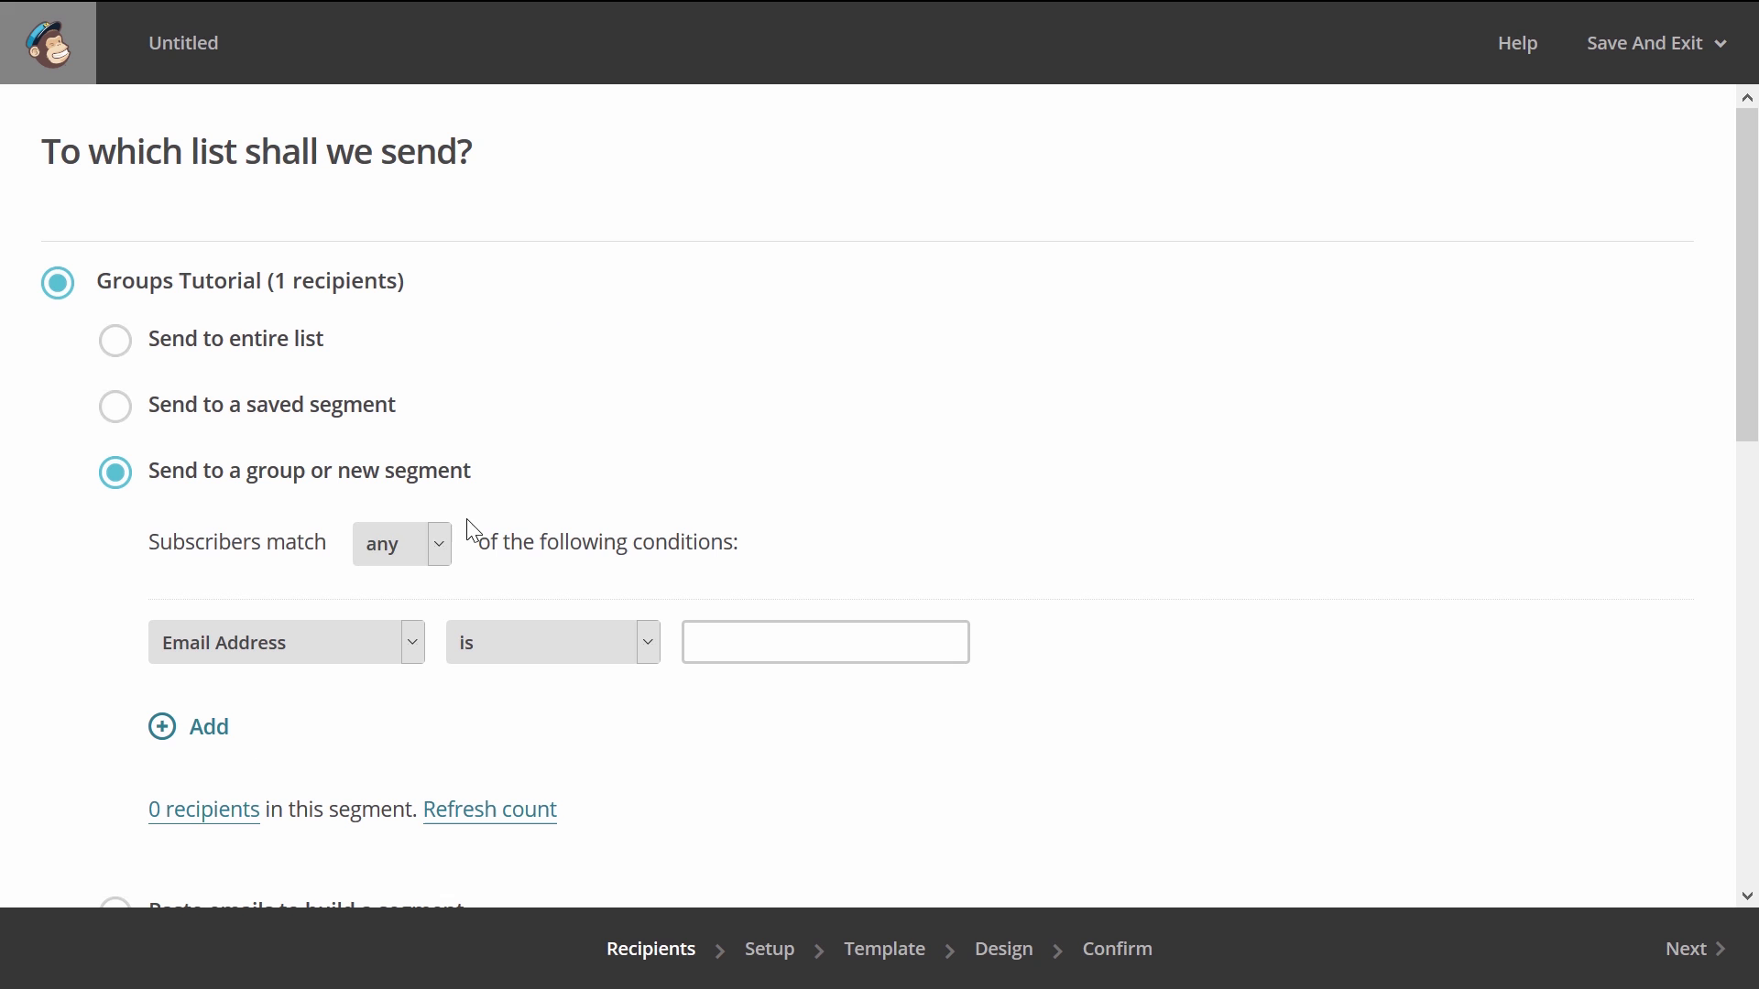
{"action": "left_click", "coordinate": [412, 642]}
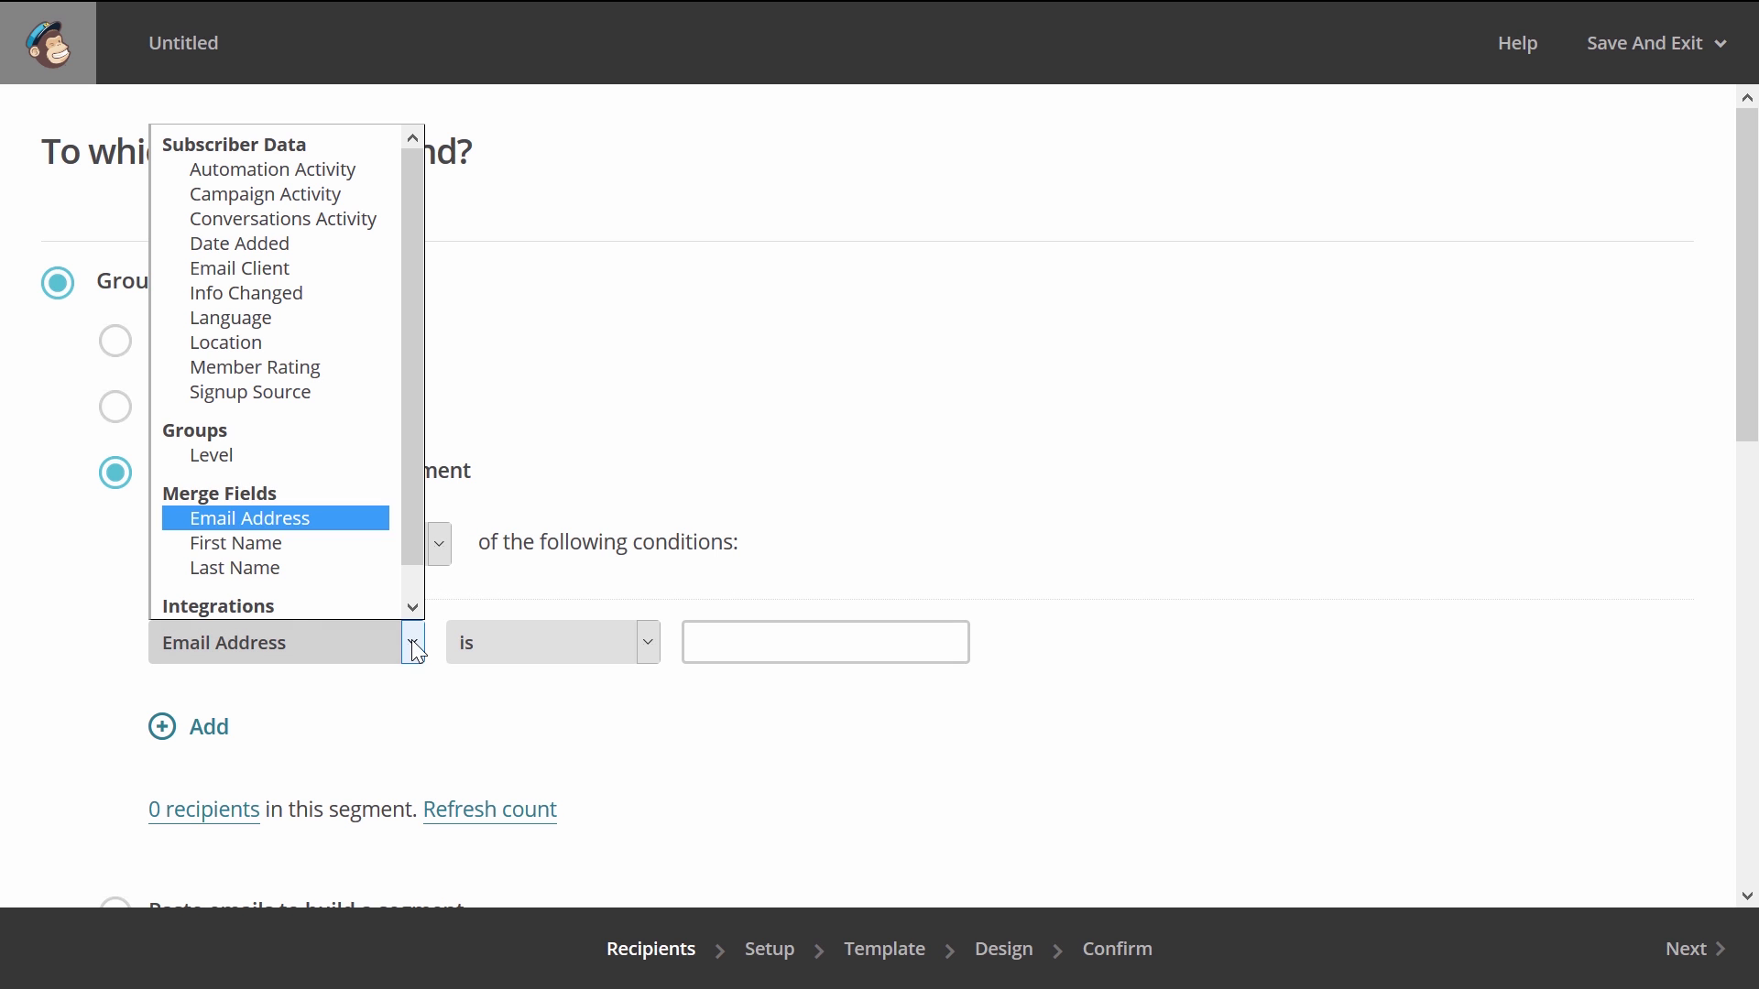
{"action": "left_click", "coordinate": [255, 455]}
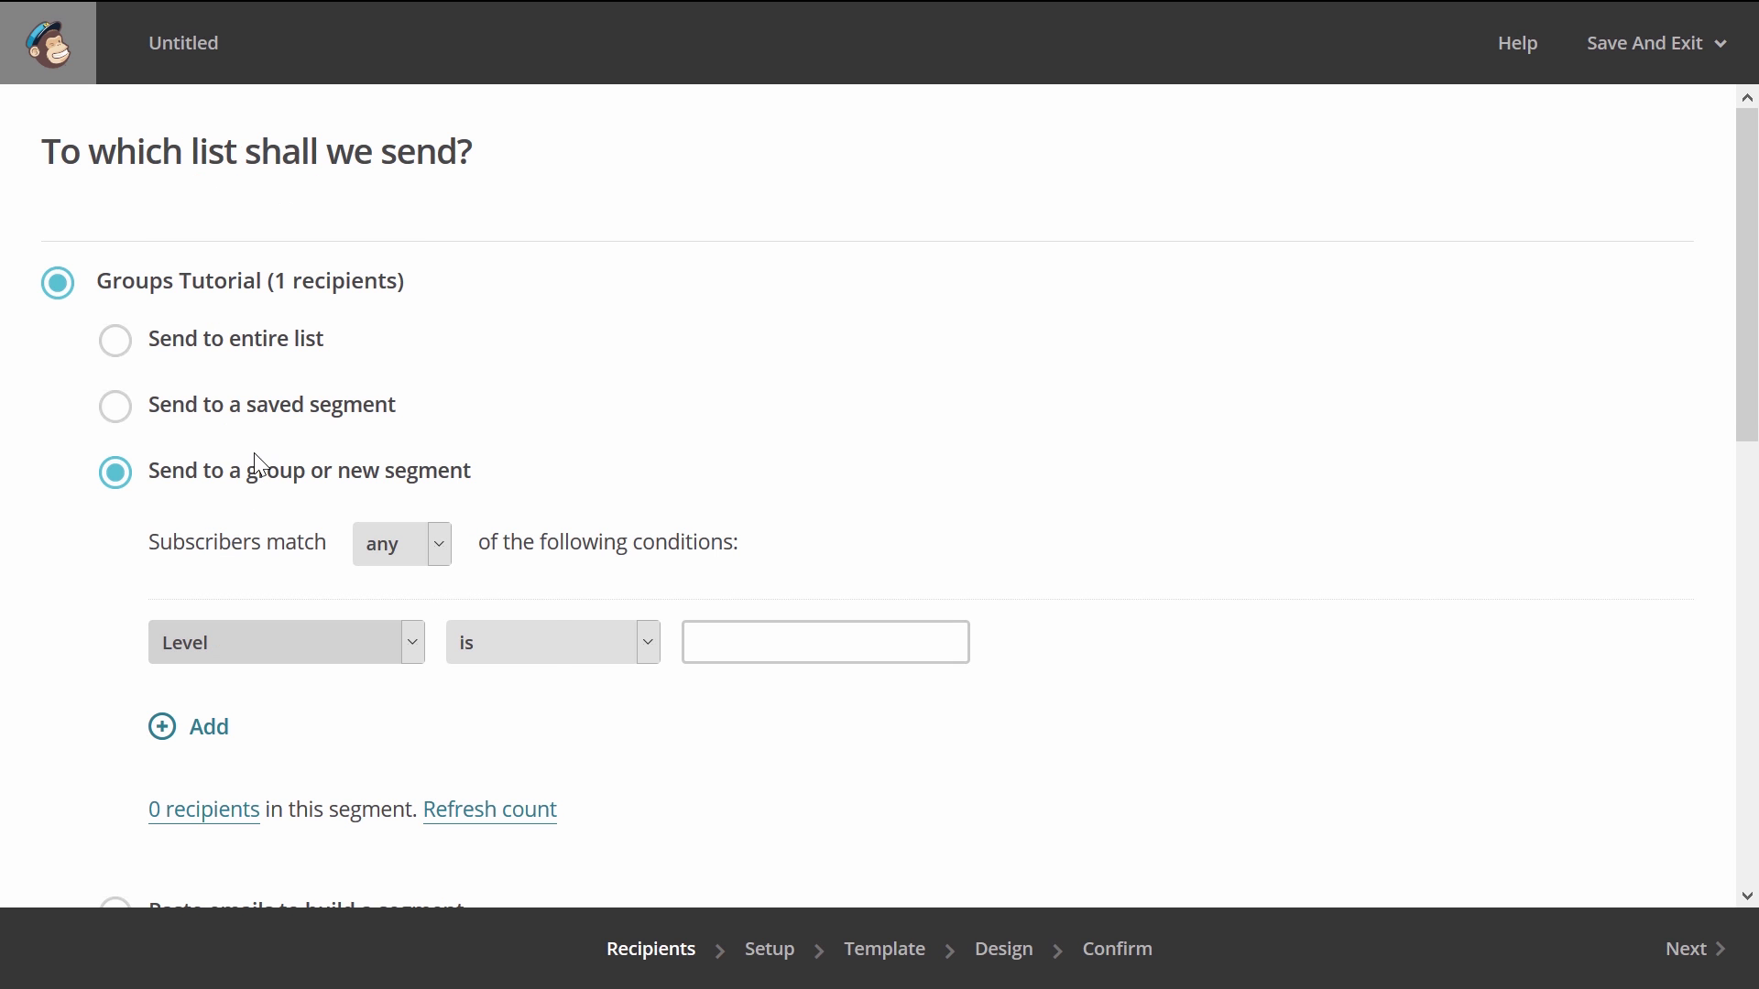
{"action": "left_click", "coordinate": [671, 661]}
{"action": "scroll", "coordinate": [1123, 366], "scroll_direction": "down", "scroll_amount": 1}
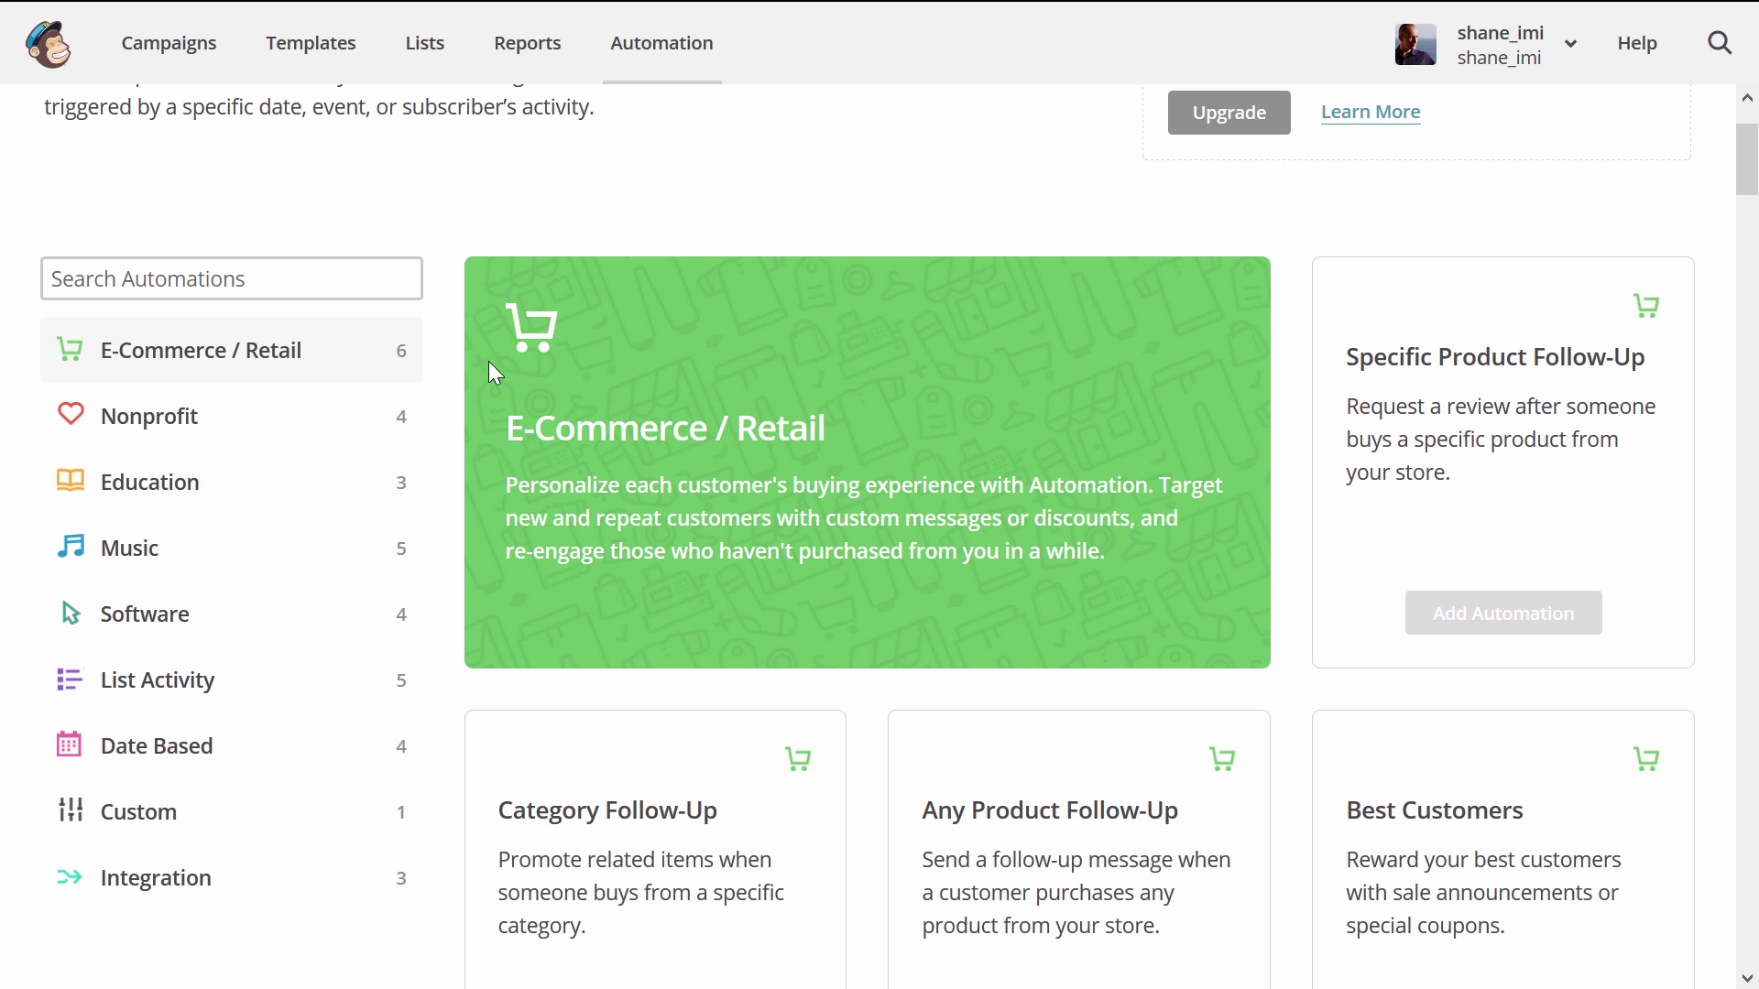
Show the List Activity automation workflows on MailChimp's Automation page
{"action": "scroll", "coordinate": [192, 703], "scroll_direction": "down", "scroll_amount": 1}
{"action": "left_click", "coordinate": [189, 693]}
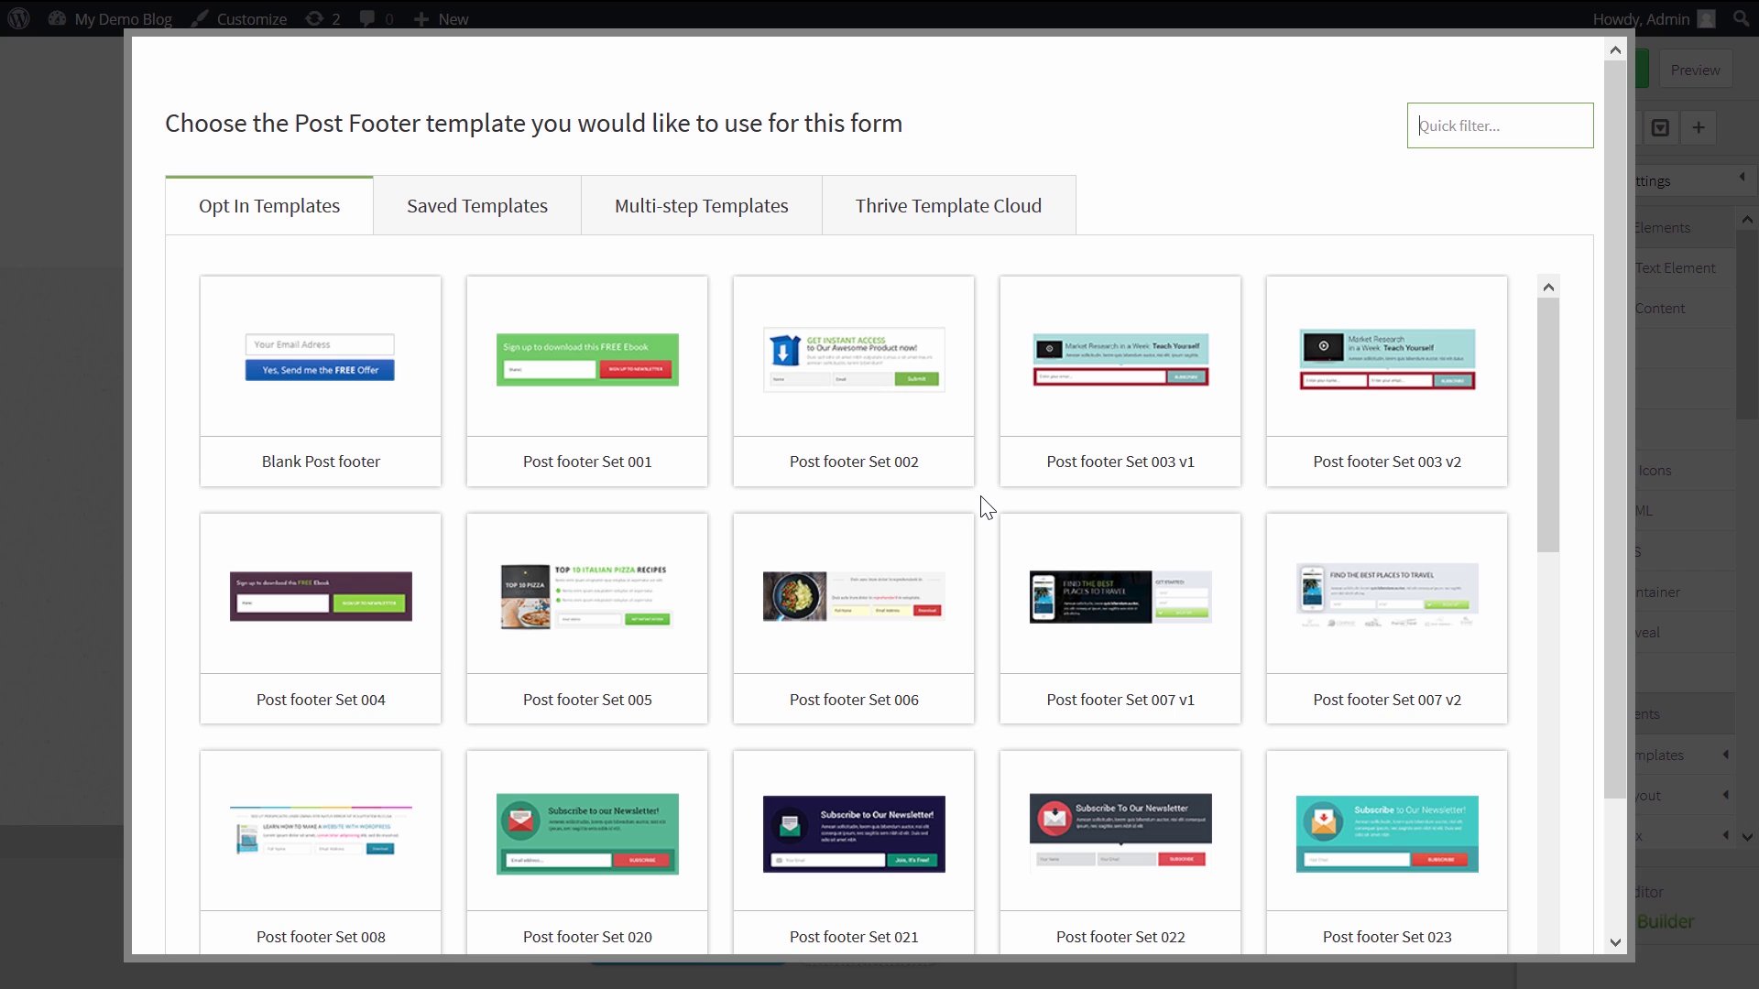
Apply the Post footer Set 003 v1 template, with its video and email subscribe bar
{"action": "left_click", "coordinate": [1049, 424]}
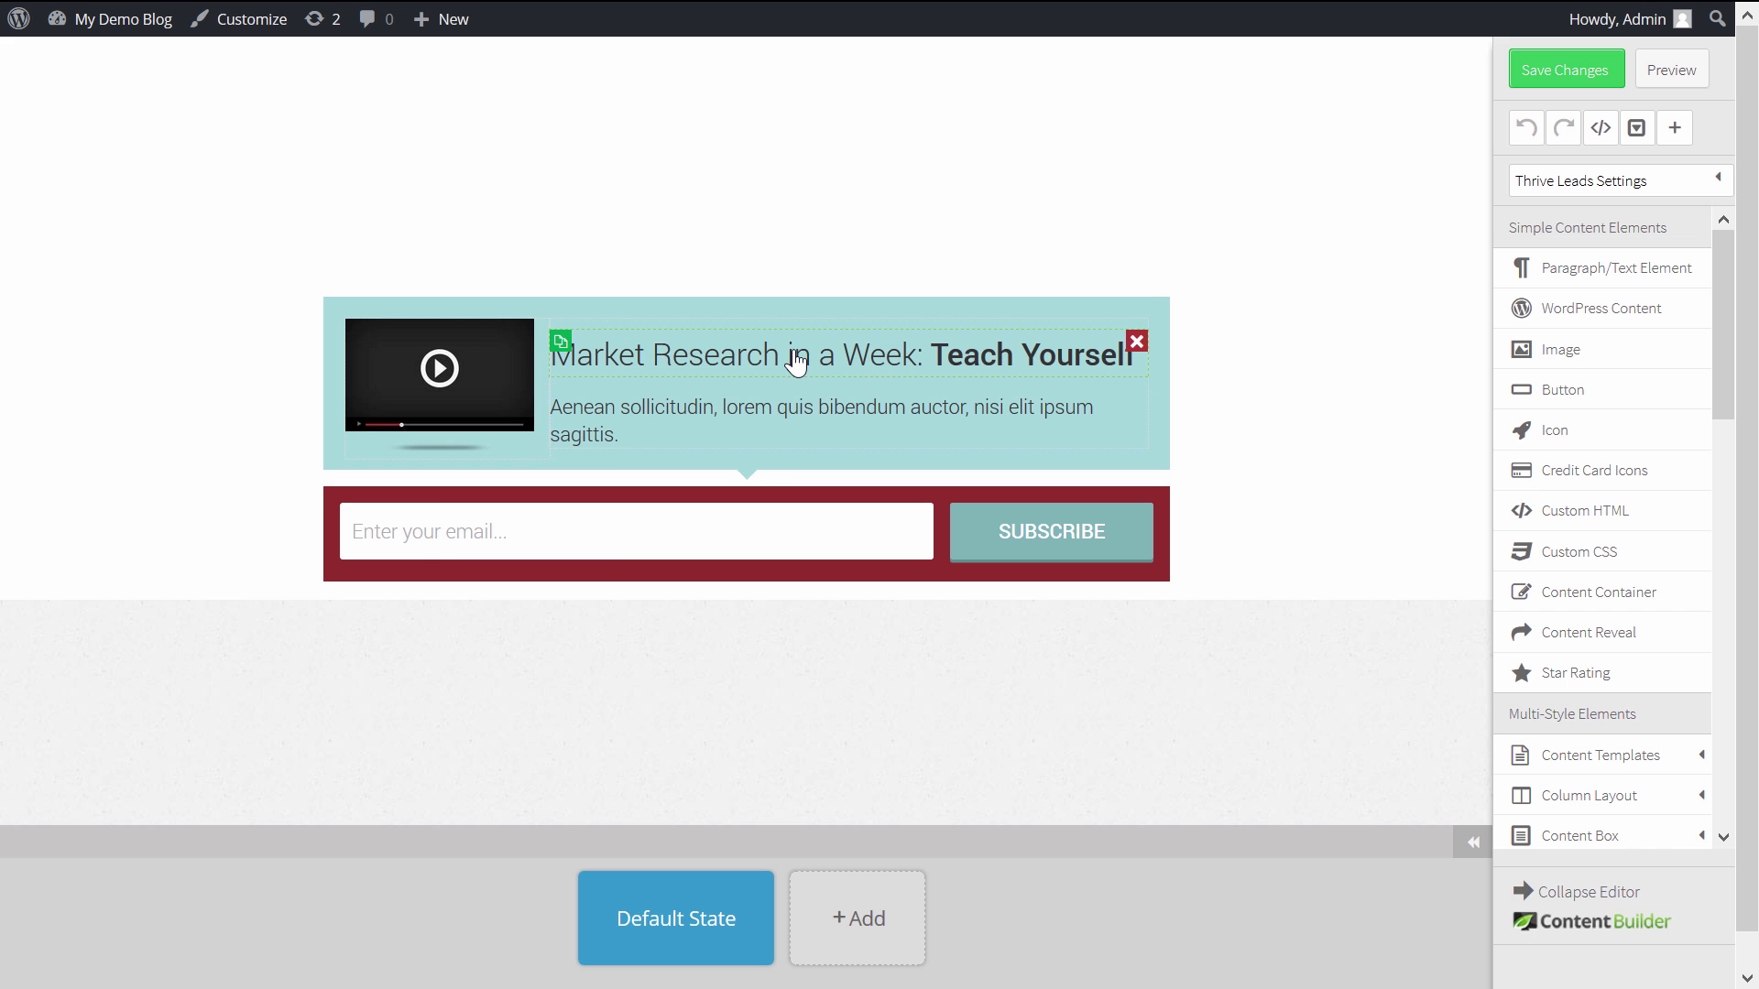